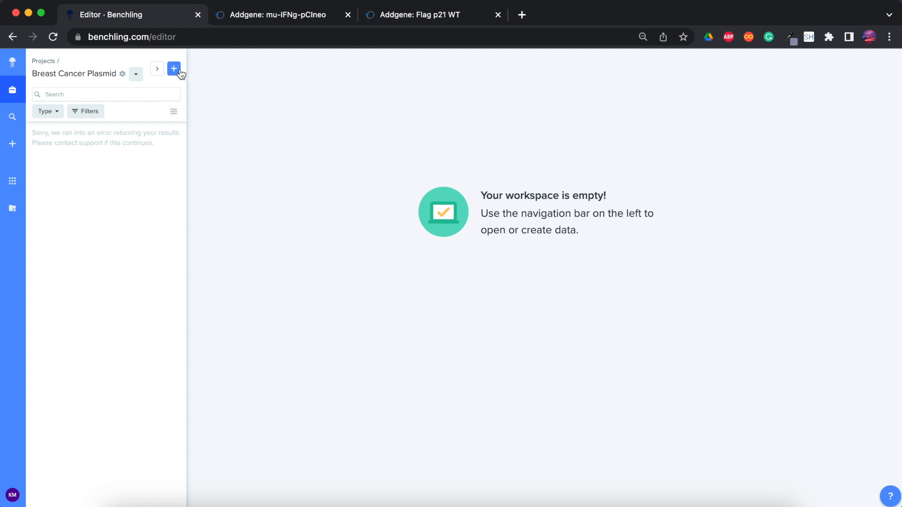
- Start a DNA / RNA sequence import in the Breast Cancer Plasmid project, using a database as the source
click(179, 69)
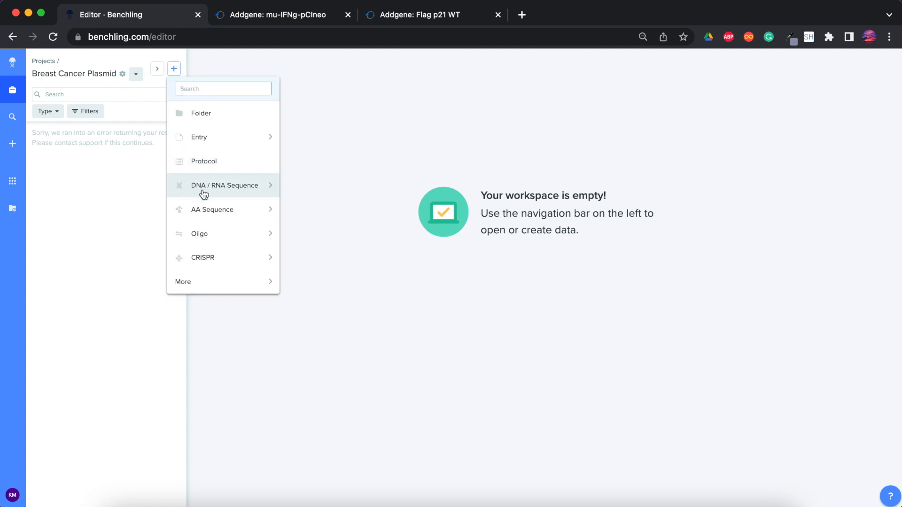
mouse_move(203, 189)
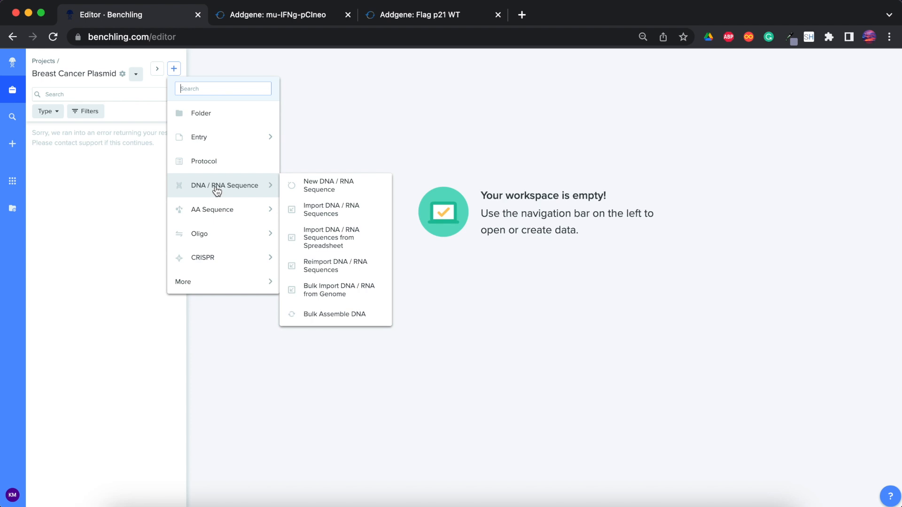
click(338, 211)
click(350, 100)
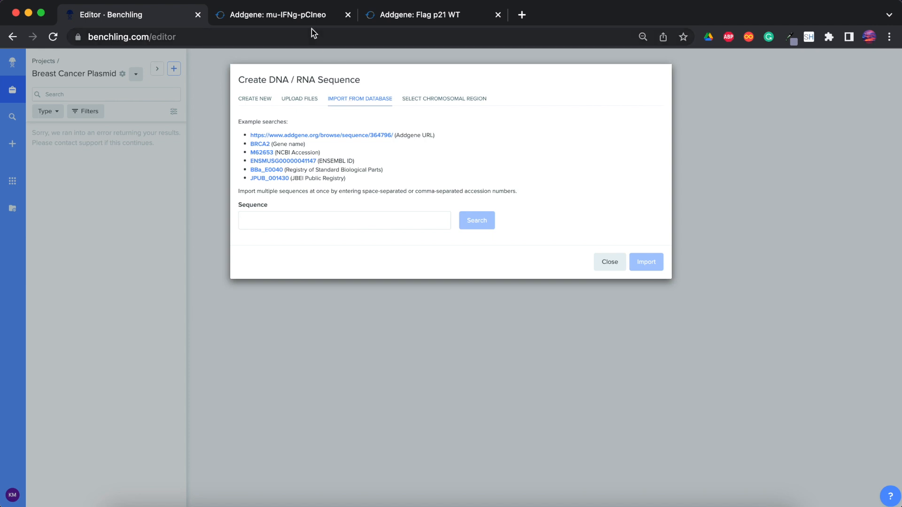
click(279, 13)
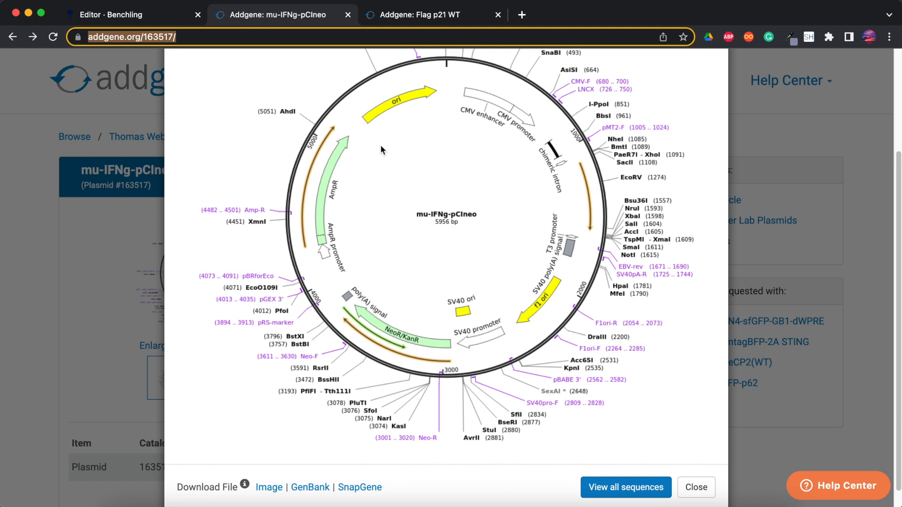
click(162, 16)
click(316, 214)
text(https://www.addgene.org/163517/)
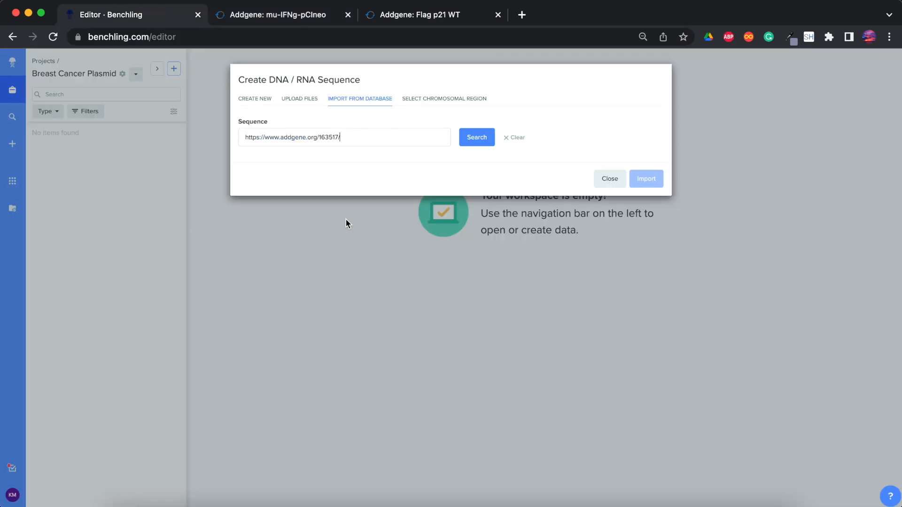
click(467, 139)
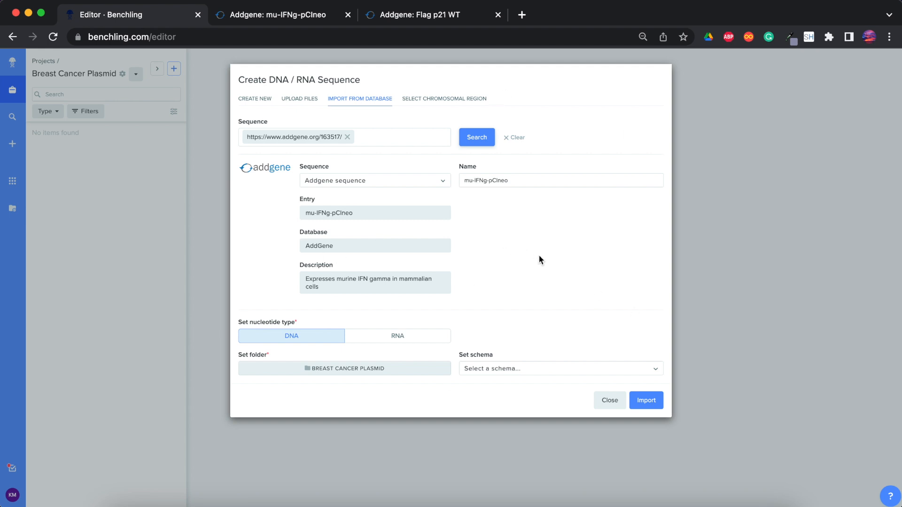
click(650, 401)
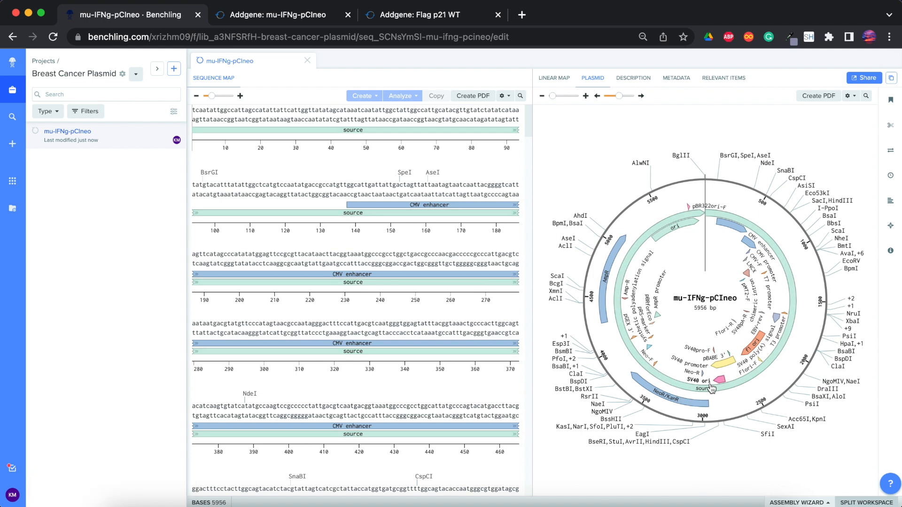
- Delete the full-length source annotation from the mu-IFNg-pCIneo plasmid map
right_click(689, 386)
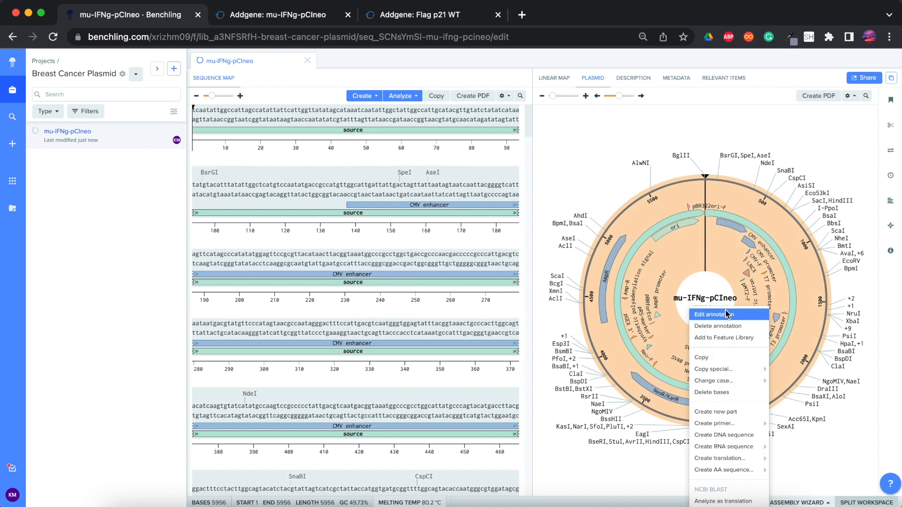
click(719, 326)
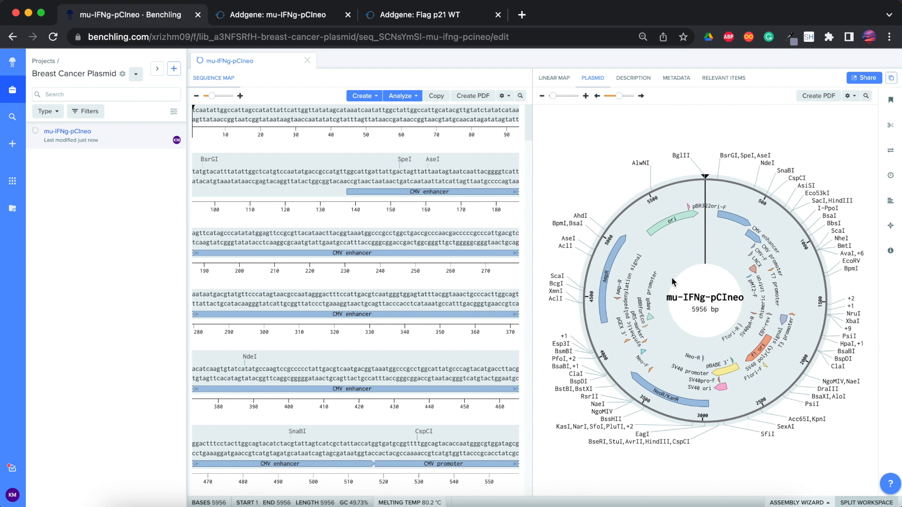
- Rotate the plasmid map and examine the CMV promoter and SV40 promoter features
scroll(691, 274, down, 10)
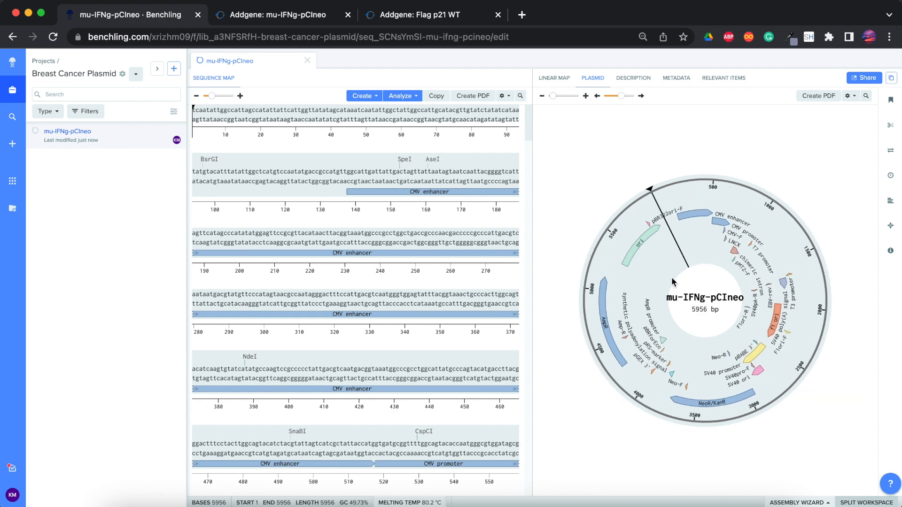
mouse_move(669, 268)
mouse_down()
mouse_move(724, 263)
mouse_move(761, 357)
mouse_move(604, 323)
mouse_up()
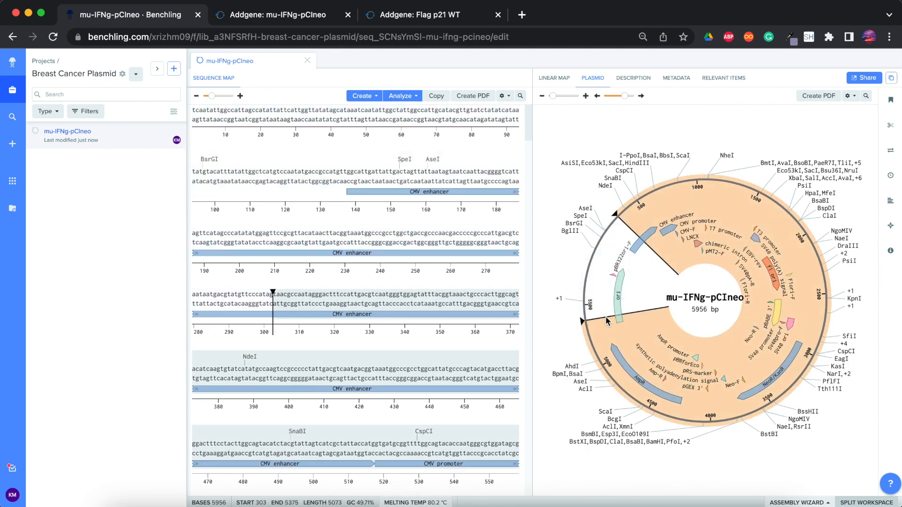
click(657, 282)
click(669, 230)
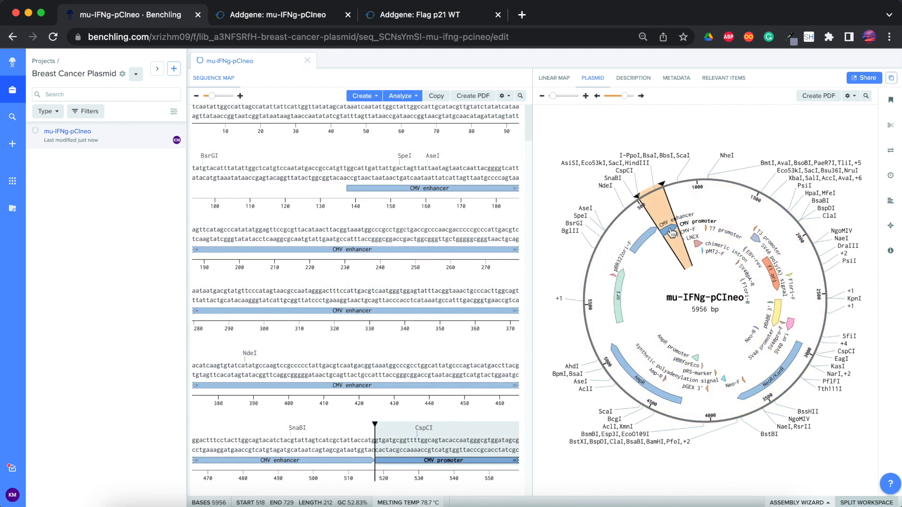
click(789, 328)
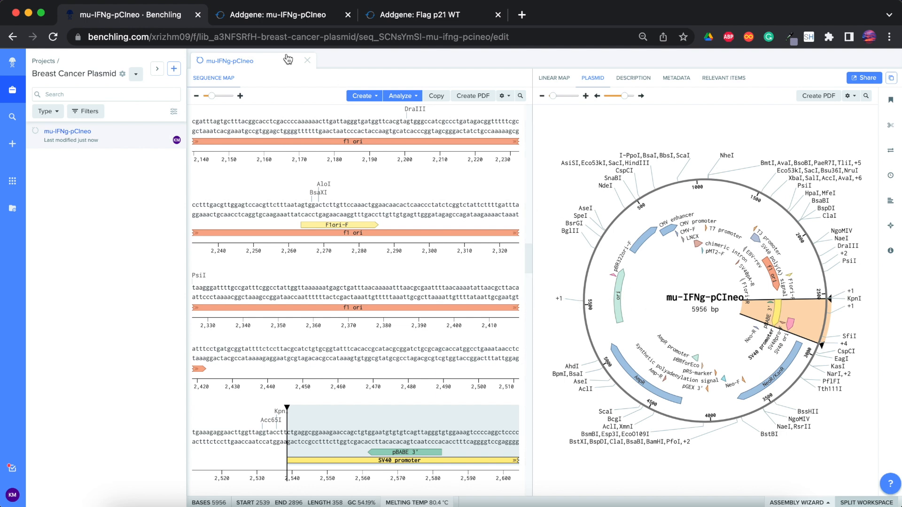
- Switch to the mu-IFNg-pCIneo page on Addgene and enlarge the depositor's map to examine where the IFNg insert lies
click(283, 17)
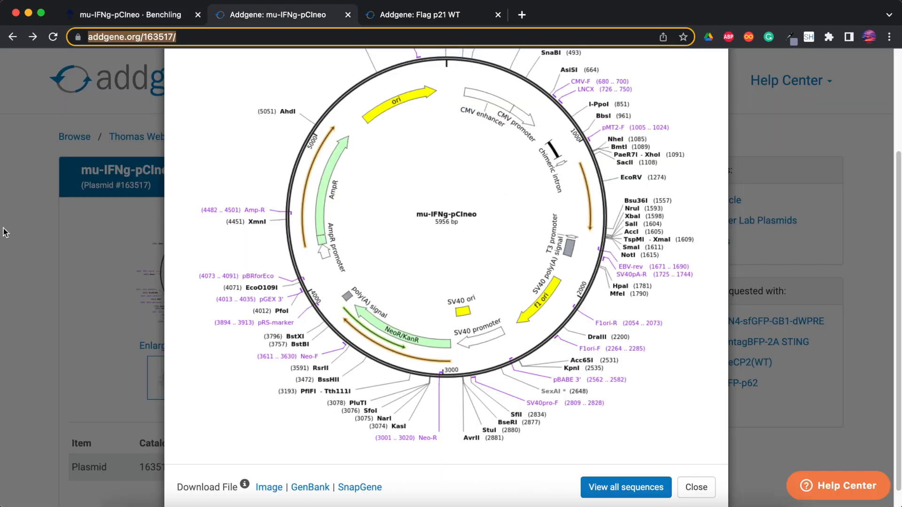
click(74, 212)
click(243, 376)
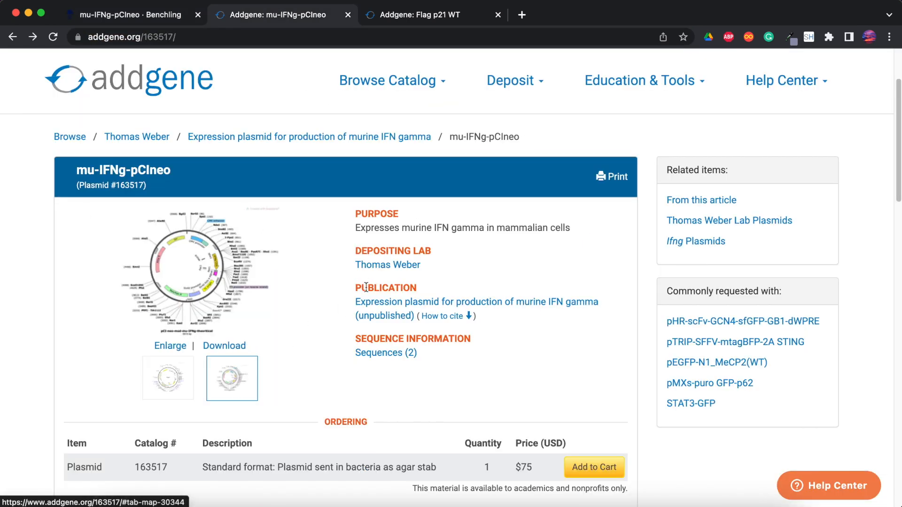
click(196, 270)
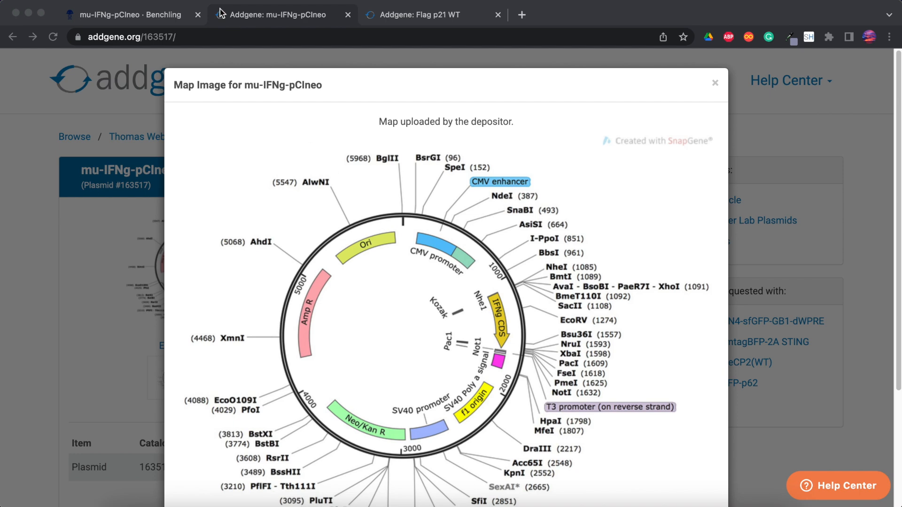
- Switch back to Benchling and select the insert region from the NheI site to the NotI site, bases 1086 to 1615
click(154, 18)
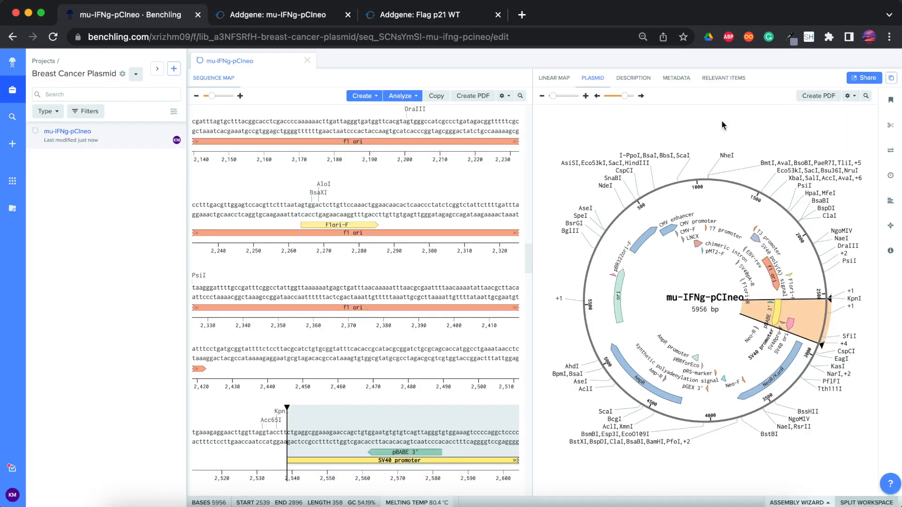
click(727, 160)
scroll(423, 257, down, 5)
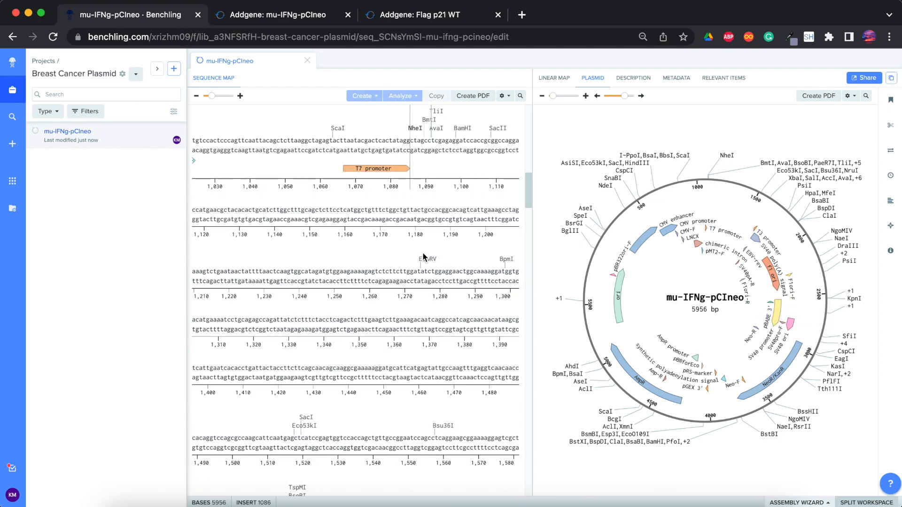
scroll(423, 257, down, 2)
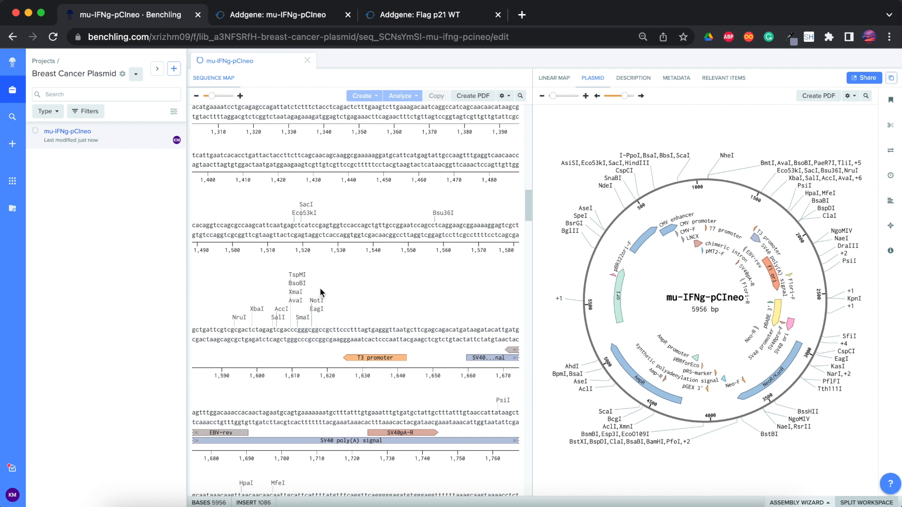
scroll(357, 268, up, 10)
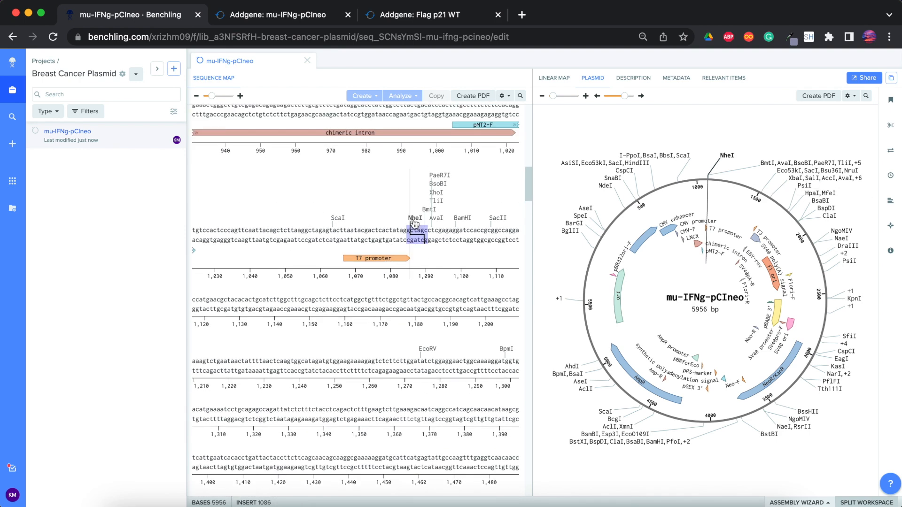
drag(412, 230, 313, 173)
scroll(381, 172, up, 8)
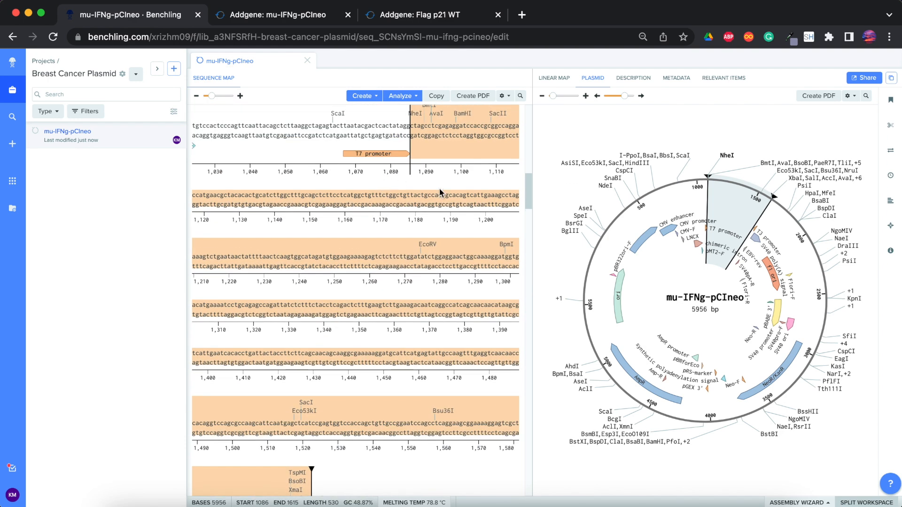
- Create a pink forward-strand annotation named IFN on the selected bases 1086 to 1615 and close the annotations list
right_click(408, 203)
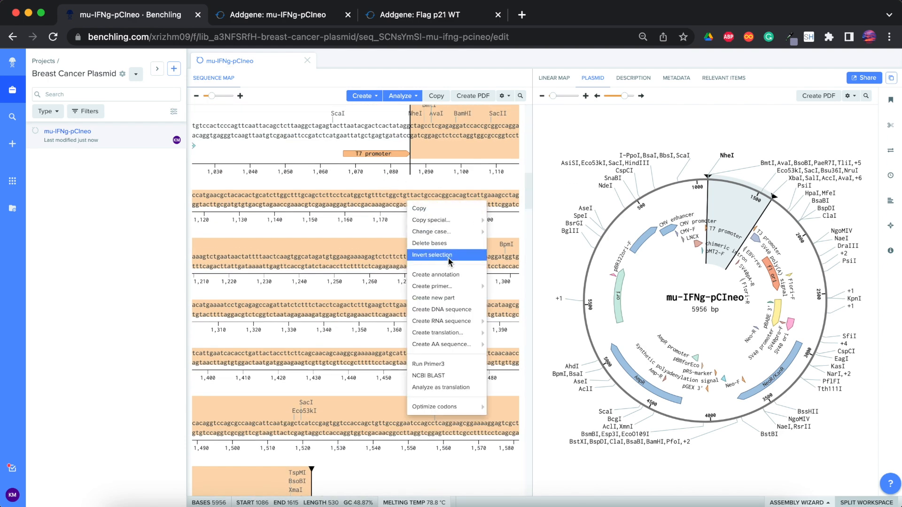
click(447, 275)
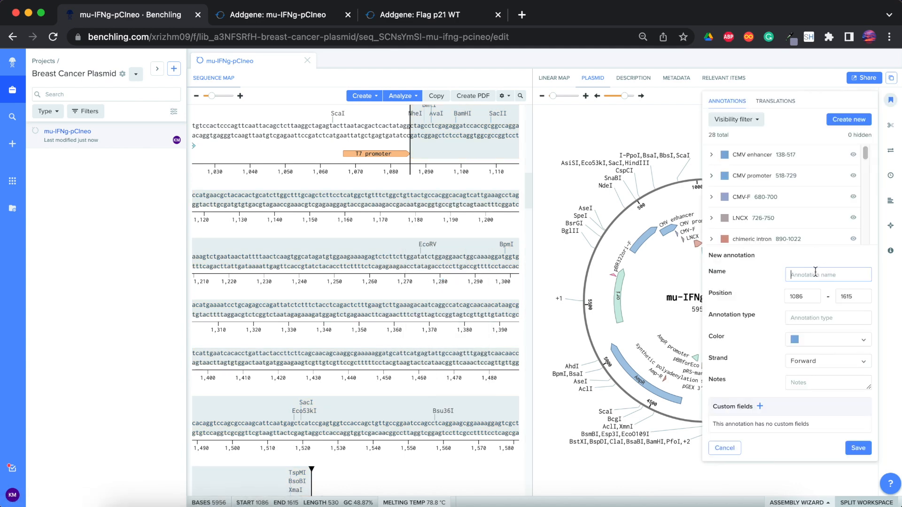
text(IFN)
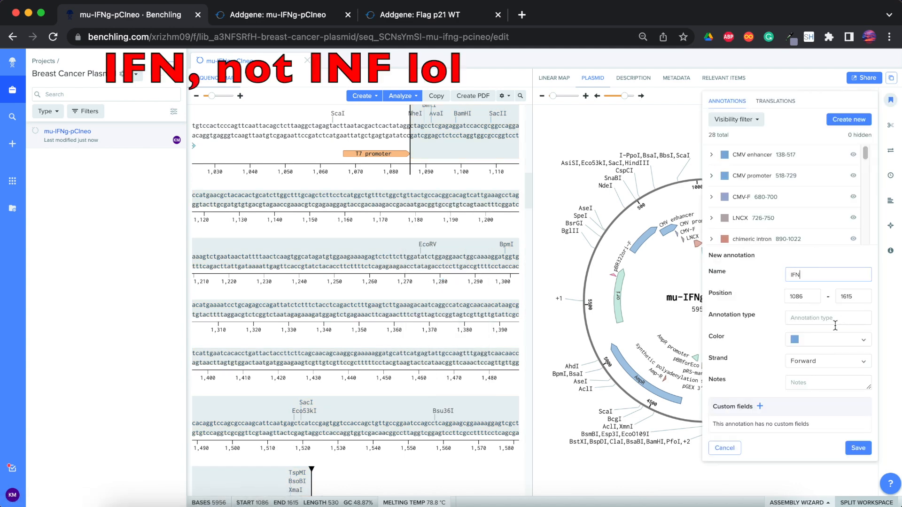
click(798, 341)
click(762, 362)
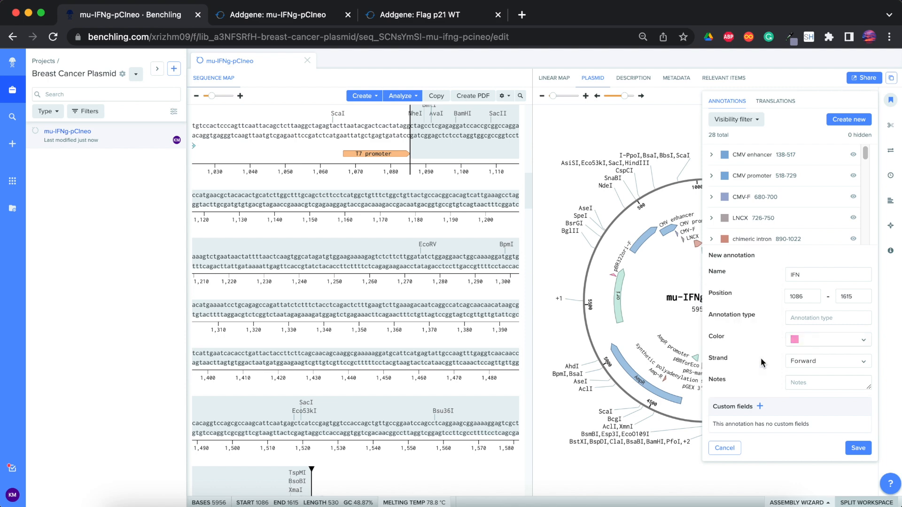
click(858, 448)
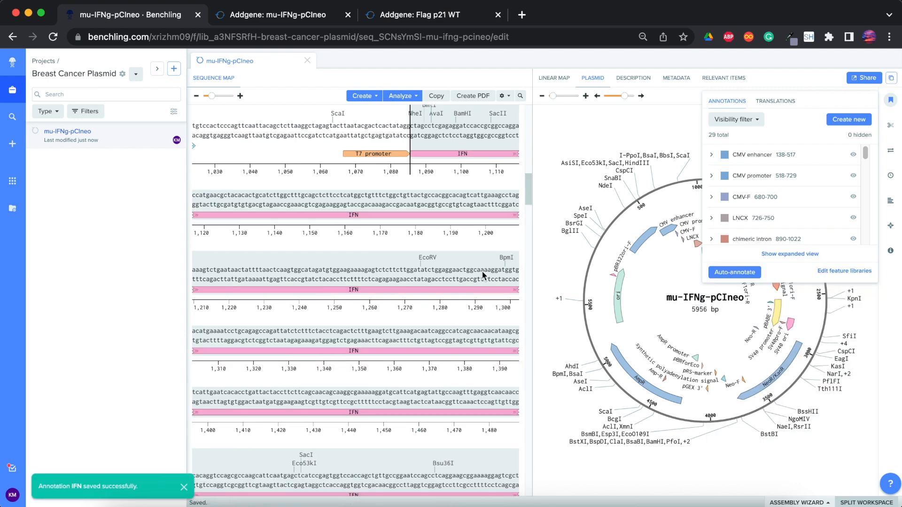
click(673, 255)
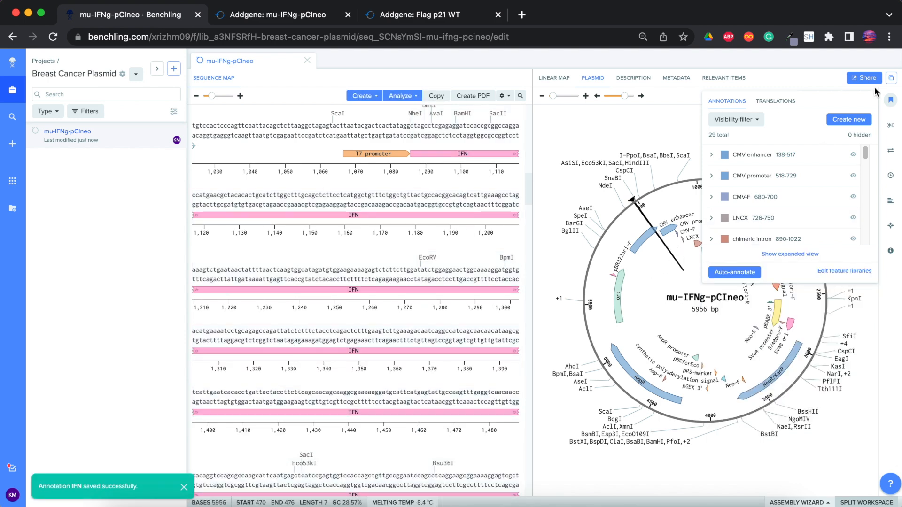
click(890, 99)
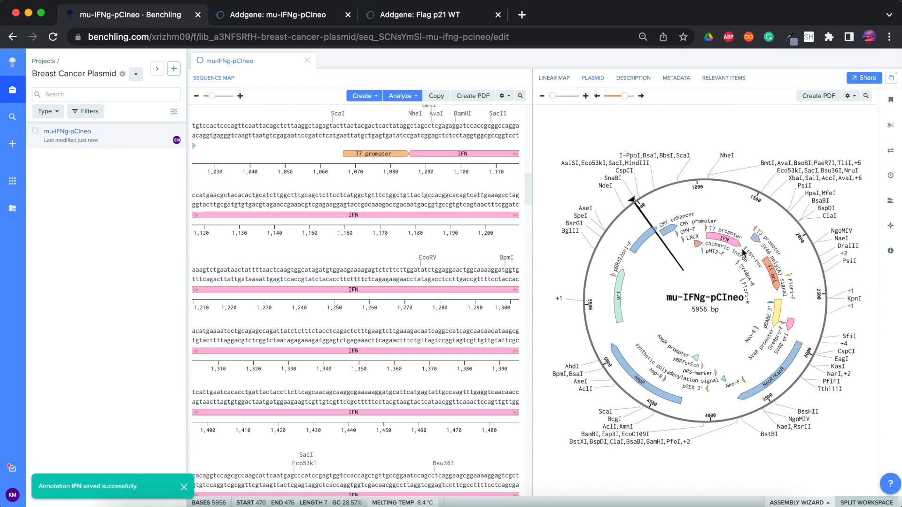
scroll(459, 345, down, 5)
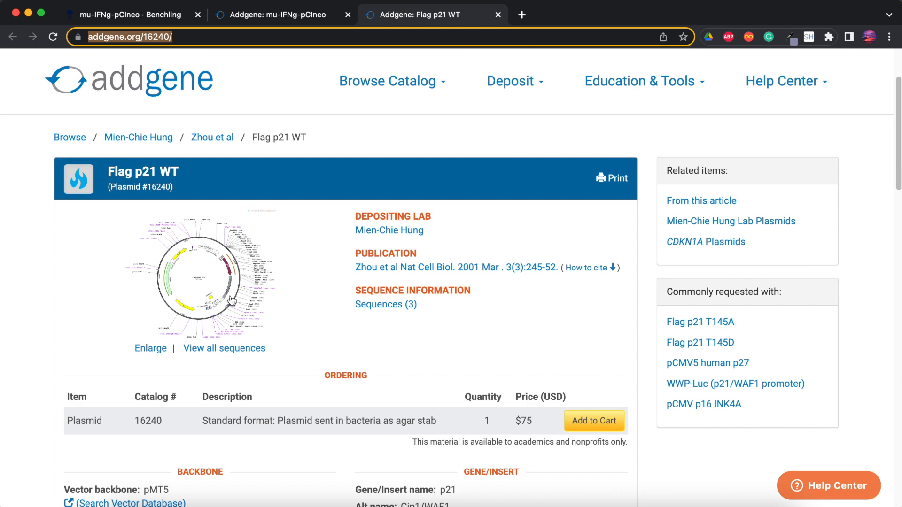
- Examine the full sequence map of Flag p21 WT on its Addgene page, and return to Benchling
click(243, 307)
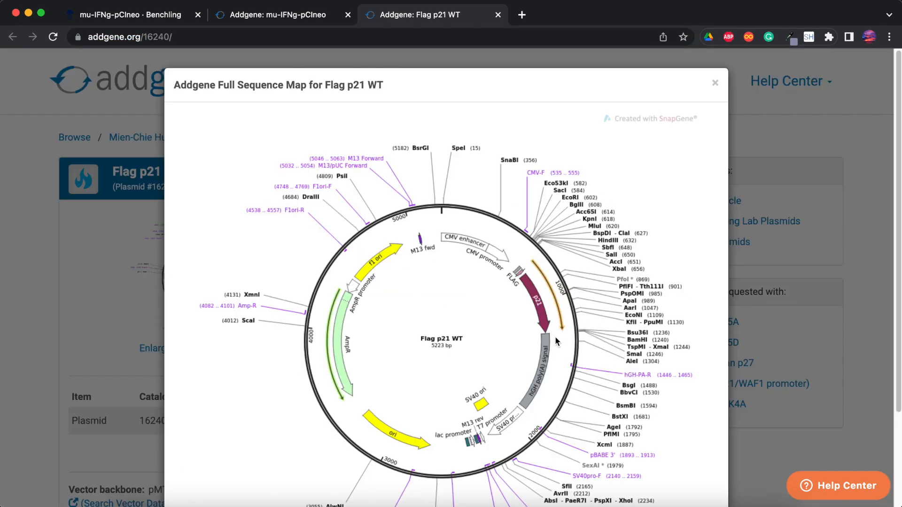
click(715, 83)
scroll(517, 65, down, 2)
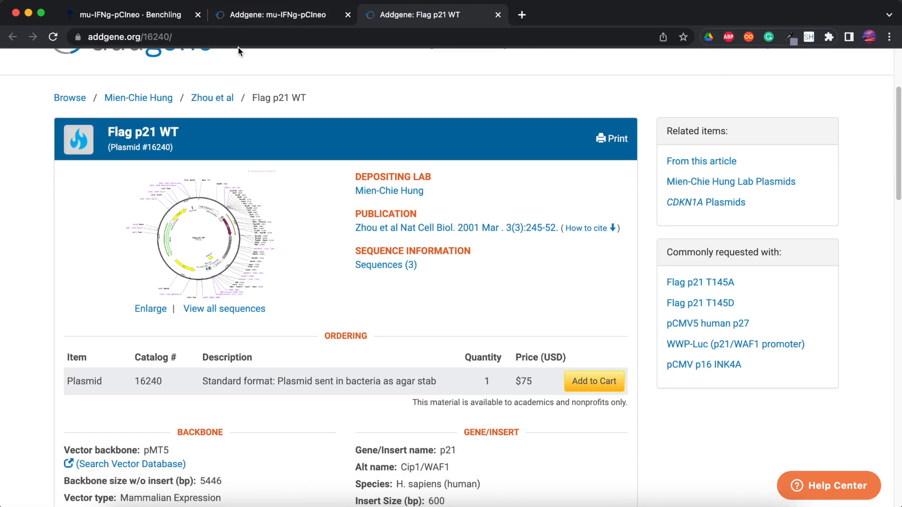
click(110, 17)
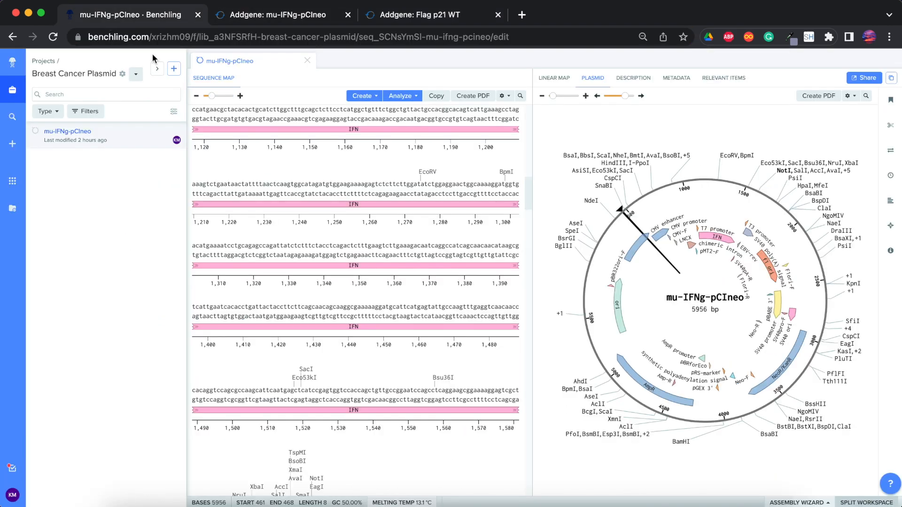
click(174, 69)
mouse_move(203, 193)
click(320, 232)
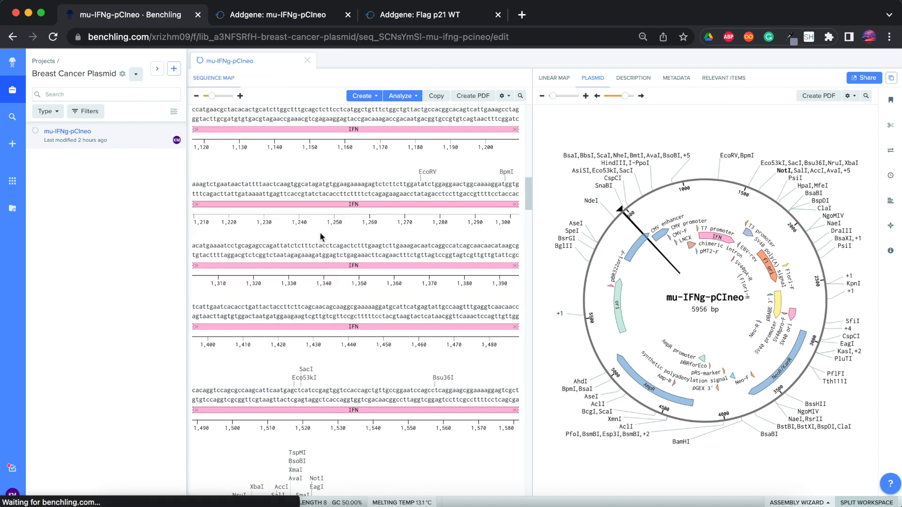
click(586, 78)
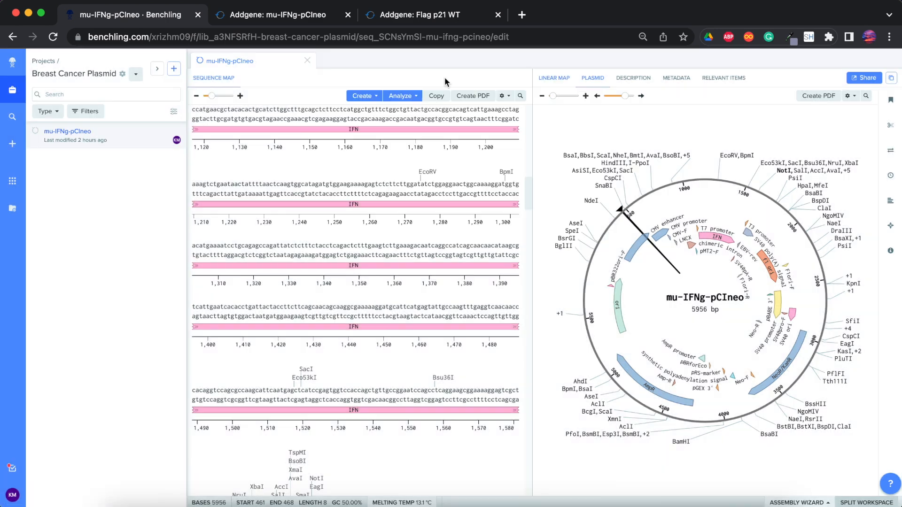
click(174, 69)
mouse_move(237, 188)
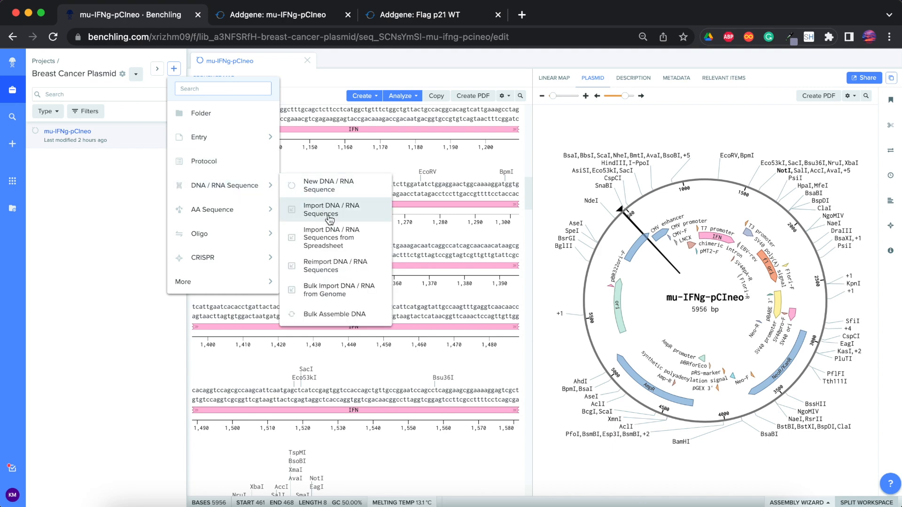
click(305, 211)
click(375, 99)
text(https://www.addgene.org/16240/)
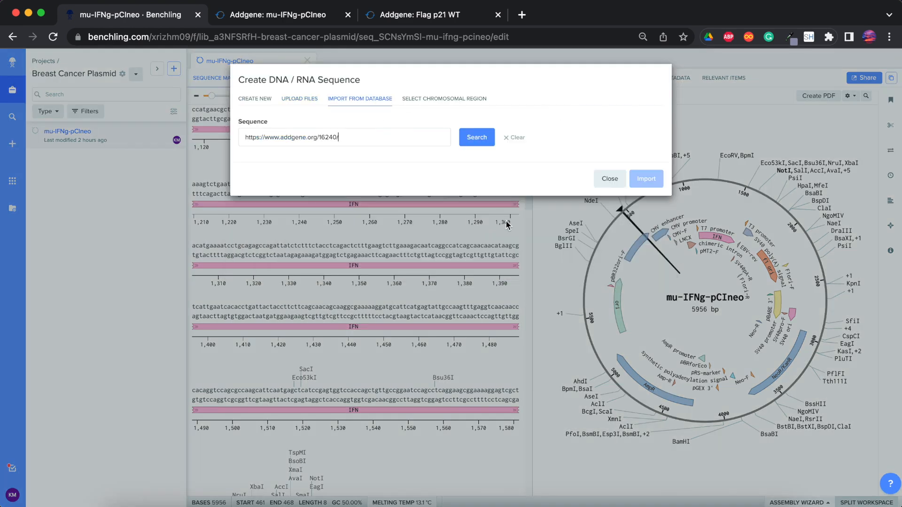
click(477, 137)
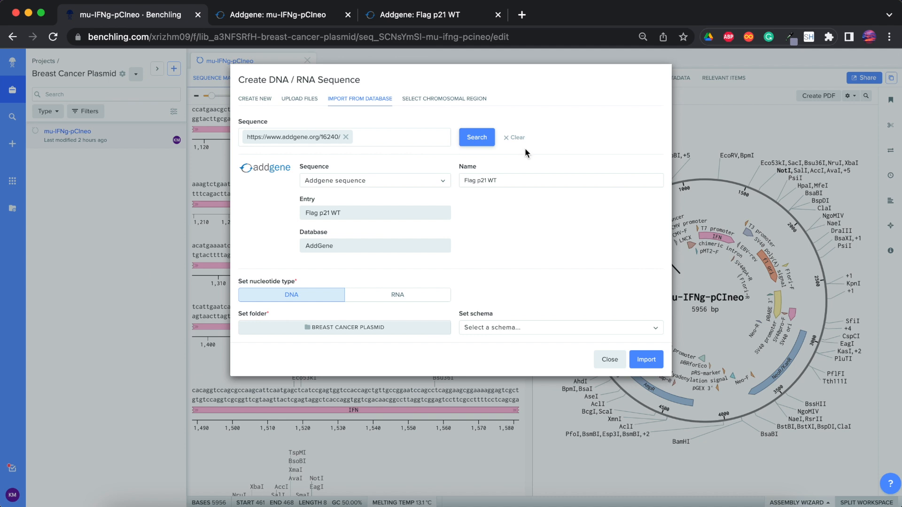
click(645, 359)
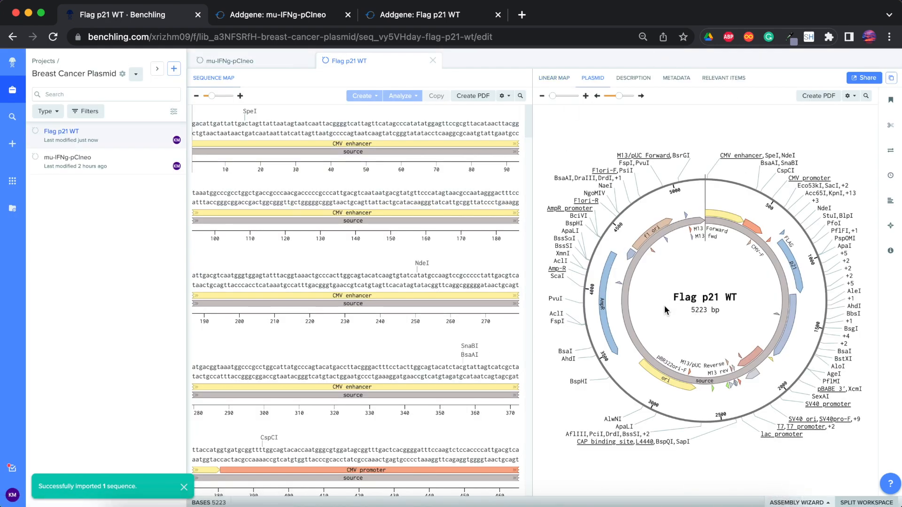
- Delete the full-length source annotation from the Flag p21 WT plasmid
click(629, 309)
right_click(630, 309)
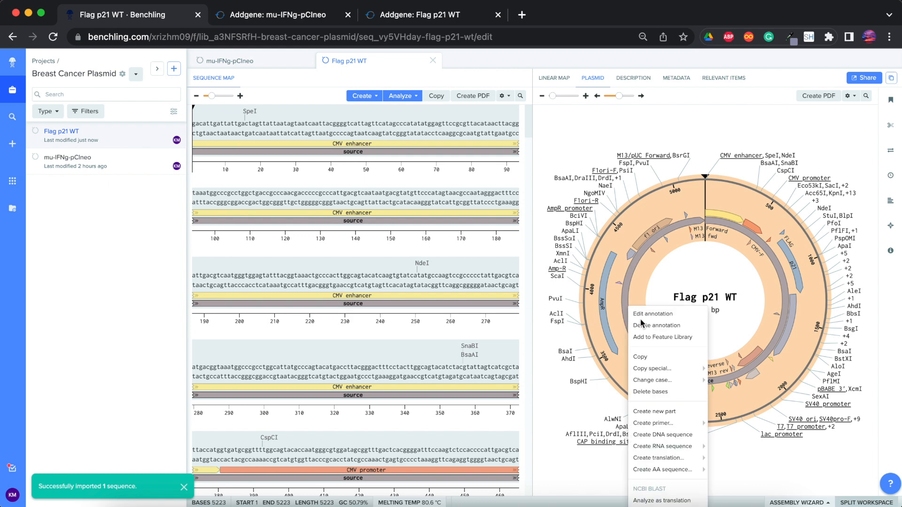
click(657, 326)
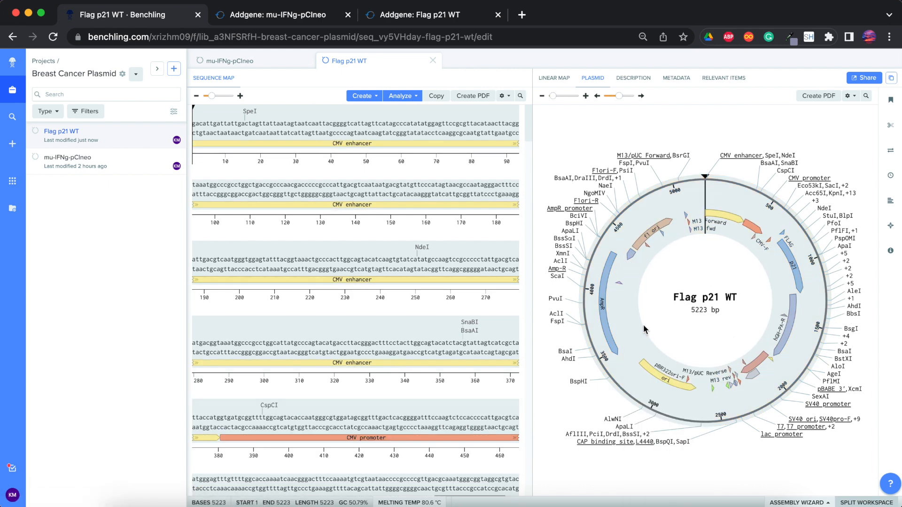
- Select the region from the start of p21 to the end of the hGH poly(A) signal, bases 745 to 1869
click(794, 272)
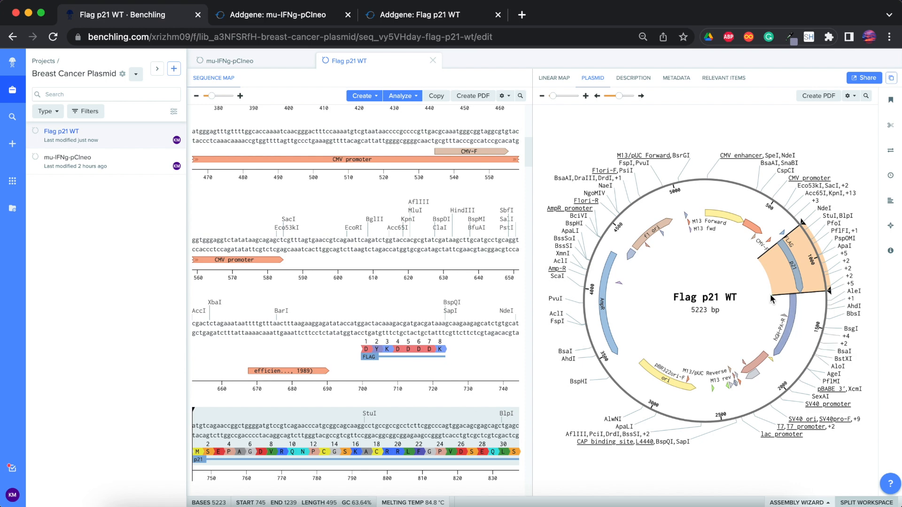
scroll(794, 313, down, 3)
scroll(383, 317, down, 10)
scroll(383, 317, down, 8)
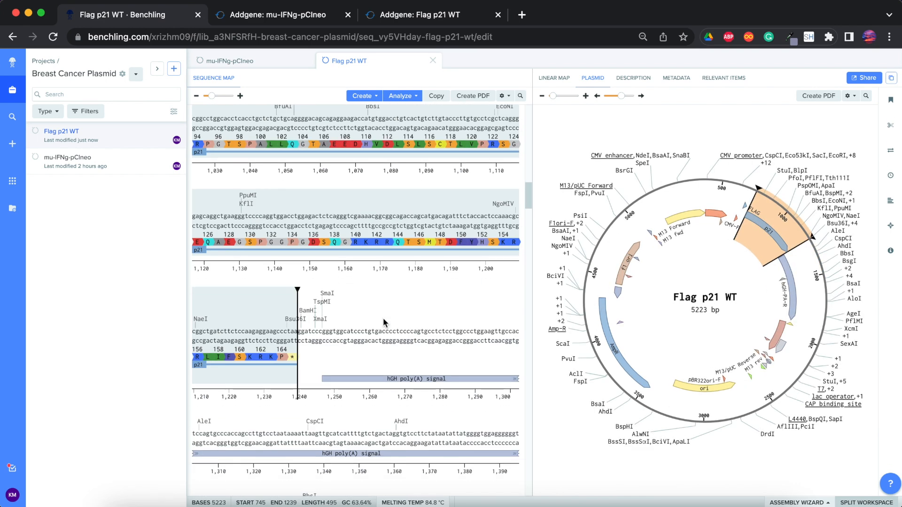
drag(302, 115, 392, 375)
scroll(398, 230, down, 5)
scroll(399, 229, up, 1)
drag(383, 141, 224, 318)
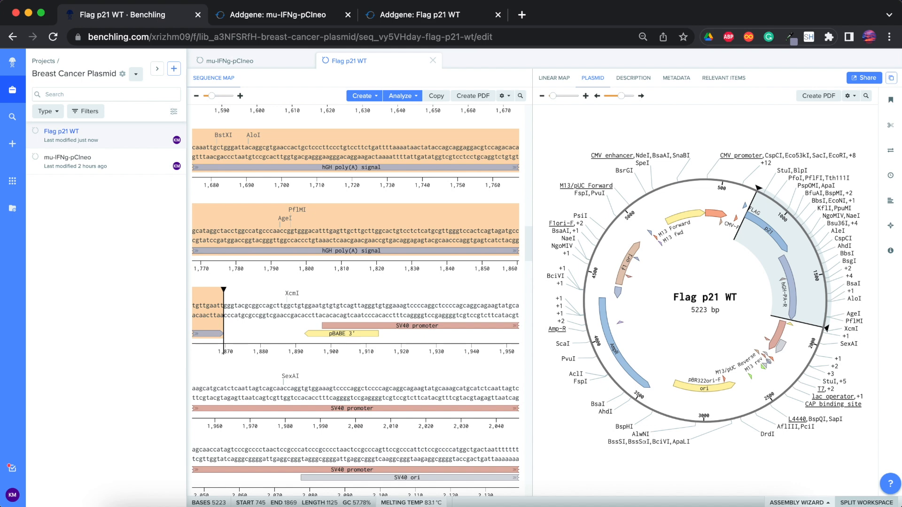
- Switch to mu-IFNg-pCIneo and examine the promoters and restriction sites flanking the IFN annotation in its linear map
click(268, 61)
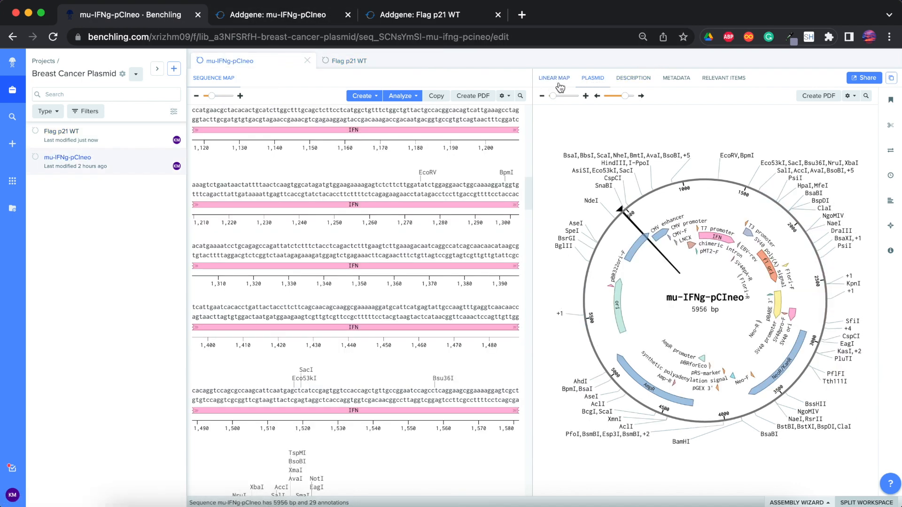
click(558, 81)
scroll(621, 212, down, 5)
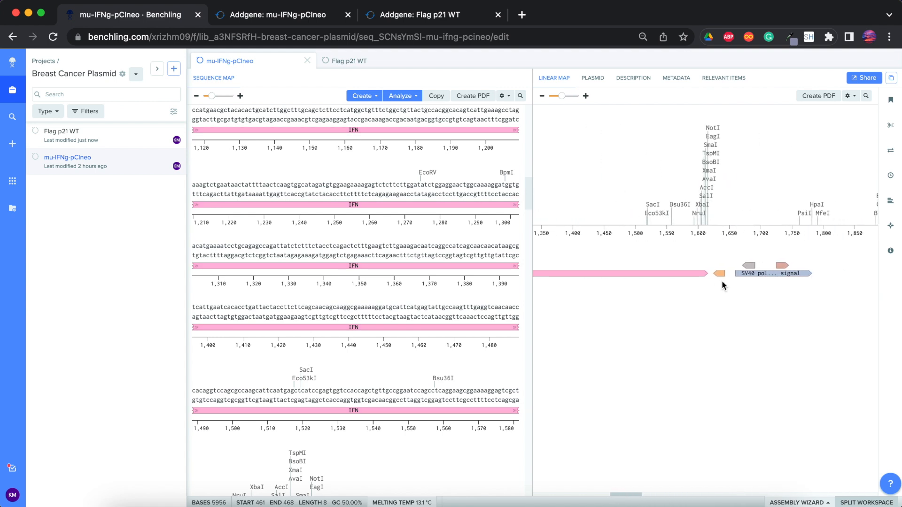
scroll(721, 280, left, 5)
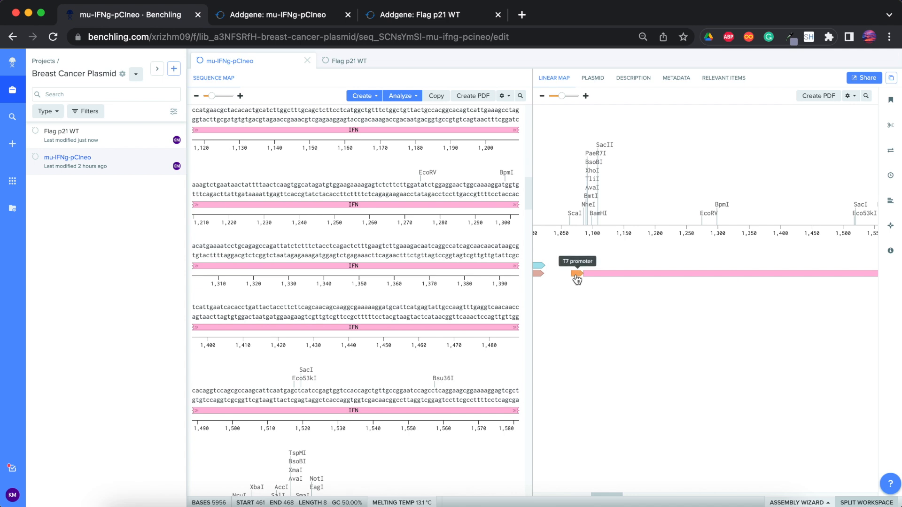
scroll(576, 279, right, 4)
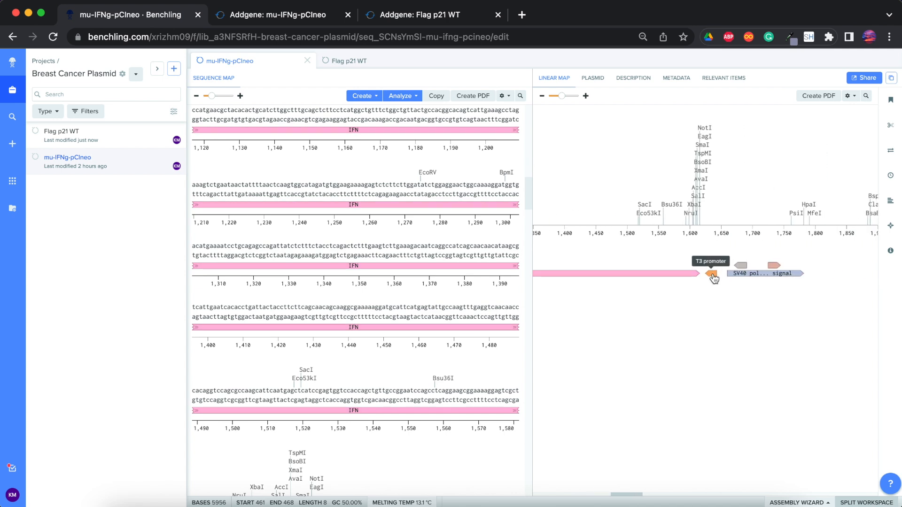
scroll(643, 266, left, 2)
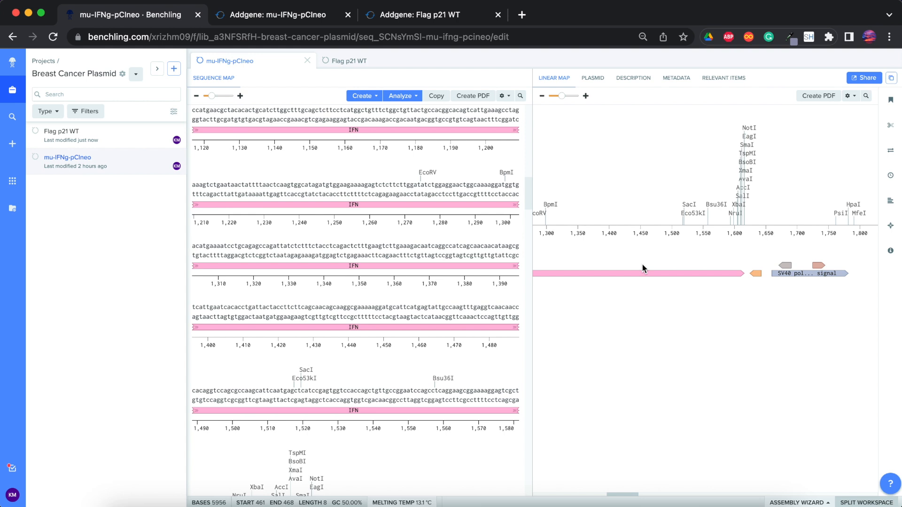
scroll(748, 274, up, 3)
scroll(749, 274, right, 5)
scroll(748, 275, left, 3)
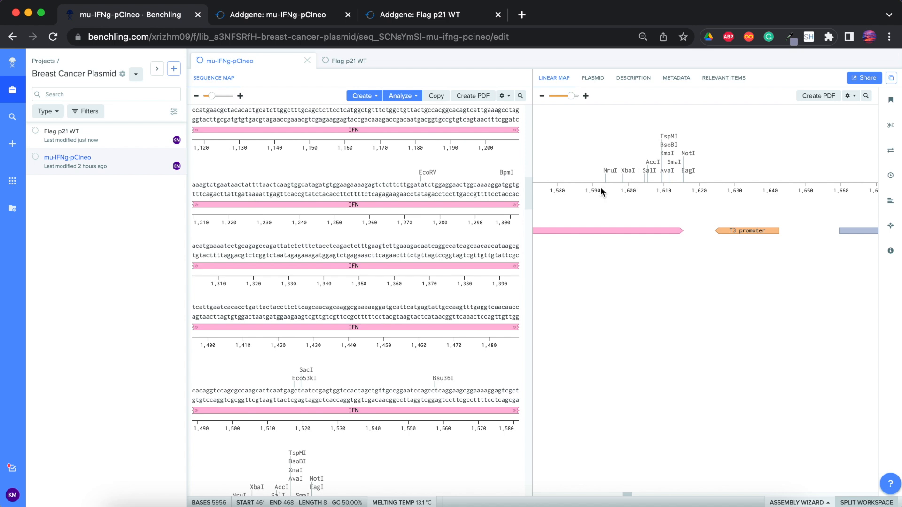
scroll(603, 191, left, 2)
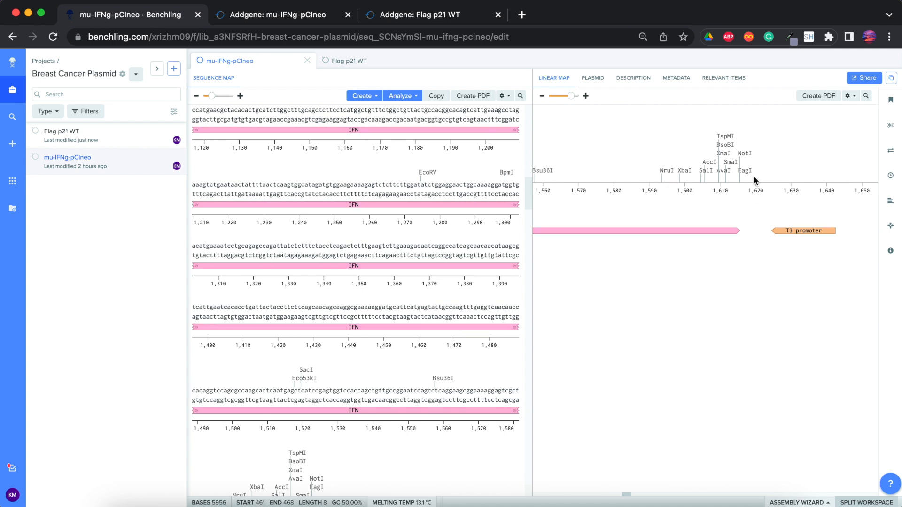
scroll(719, 183, right, 1)
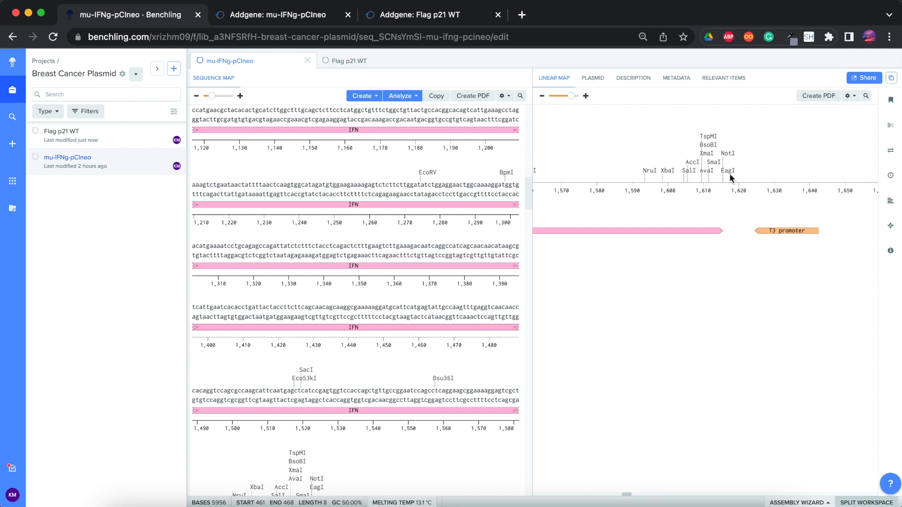
- Look up the enzyme details of the EagI and NotI cut sites at the end of the IFN insert
click(729, 173)
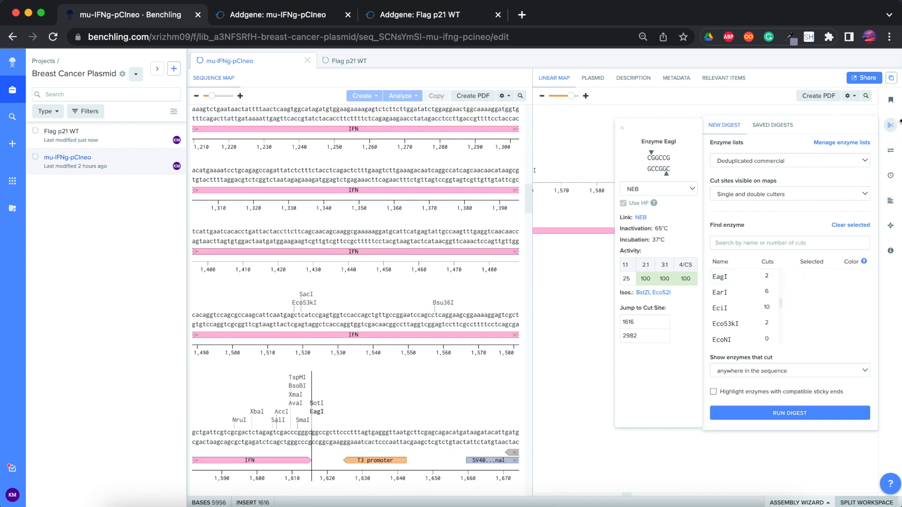
click(728, 155)
click(728, 155)
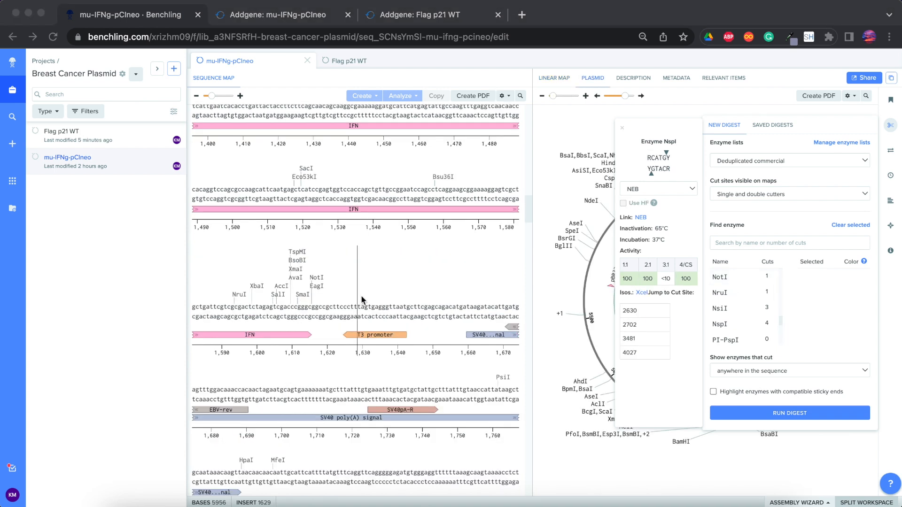
- Select the NotI recognition site at the end of IFN, bases 1614 to 1621, and delete its 8 bases
click(318, 279)
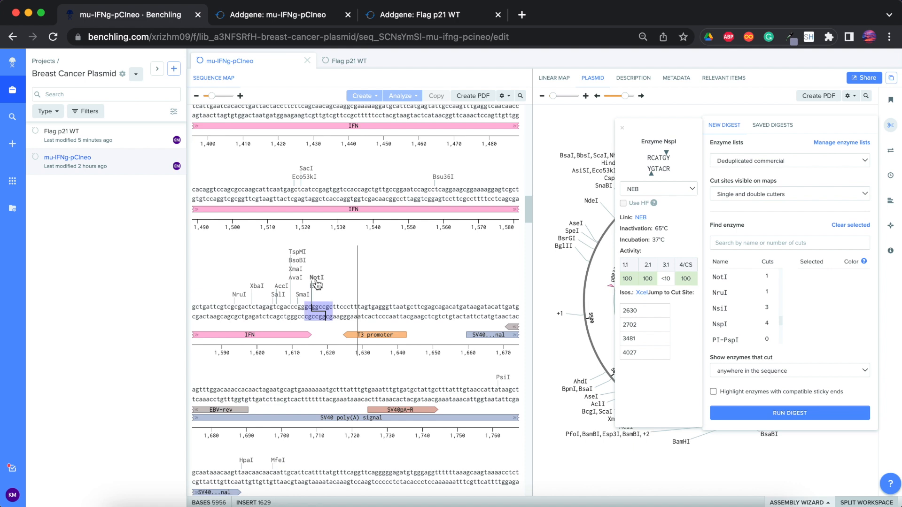
drag(306, 309, 329, 318)
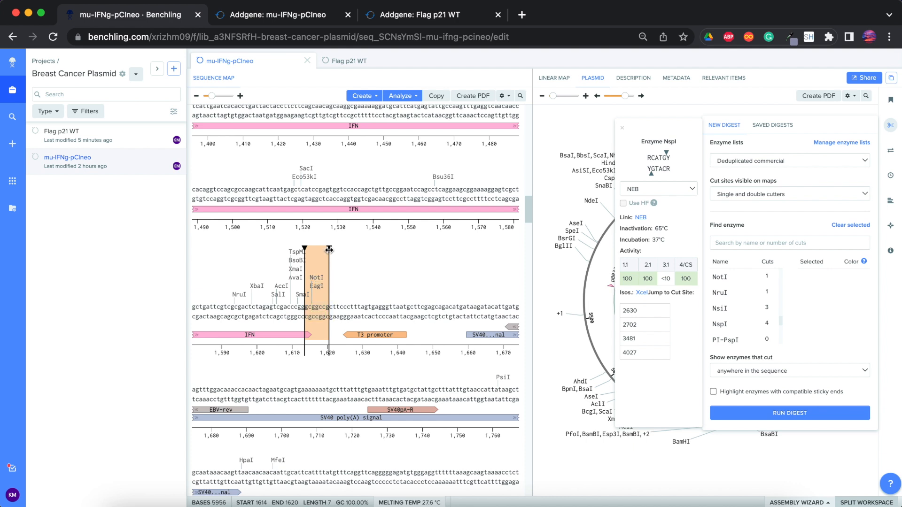
drag(329, 250, 333, 250)
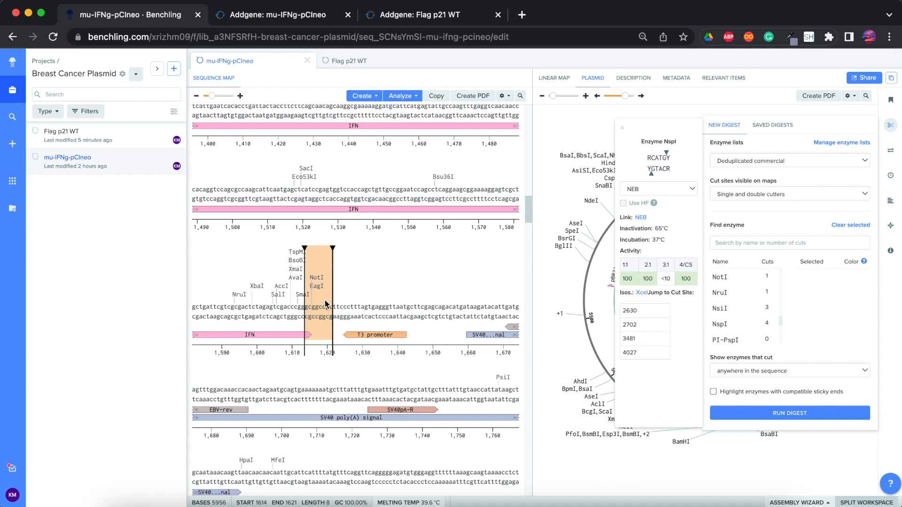
key(BackSpace)
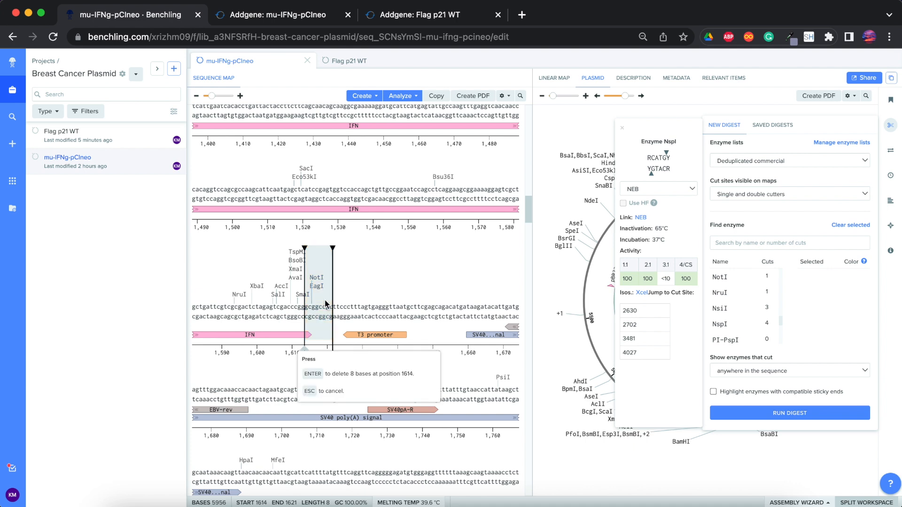
click(313, 374)
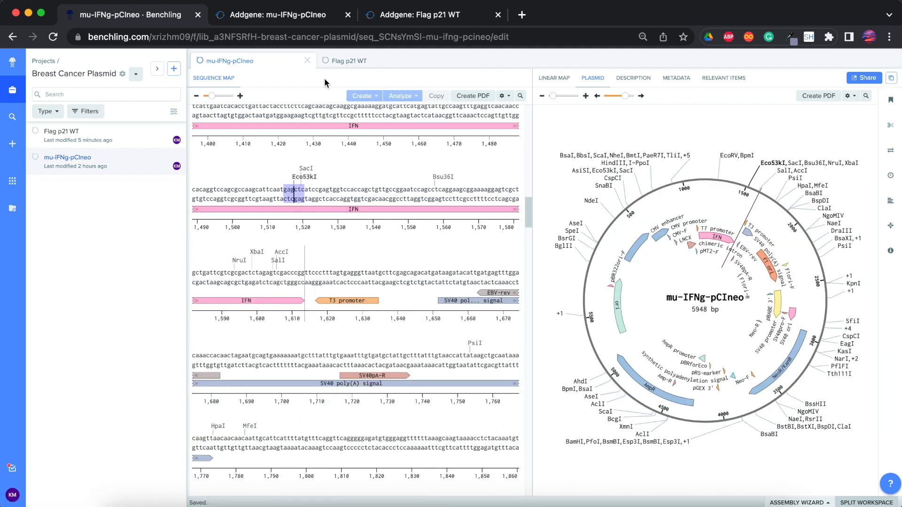
- Return to Flag p21 WT and copy the selected p21 and hGH poly(A) signal region, bases 745 to 1869
click(347, 62)
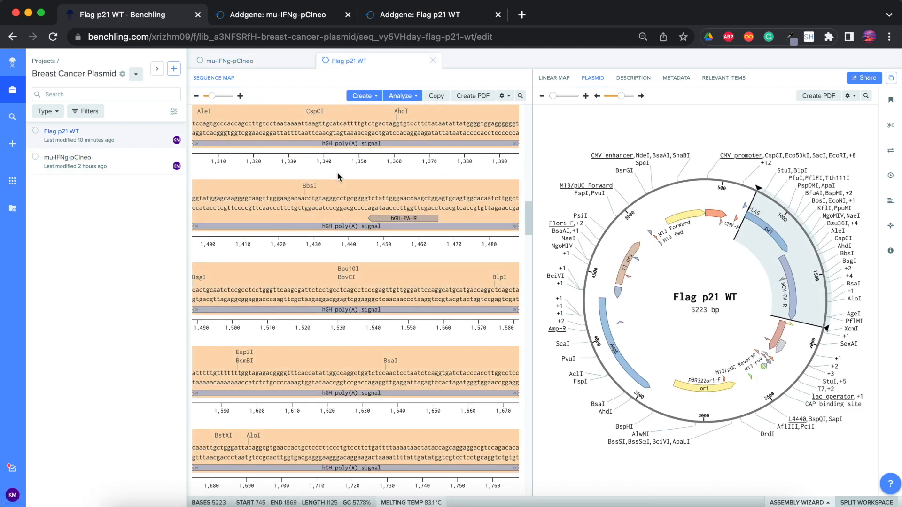
scroll(341, 162, up, 2)
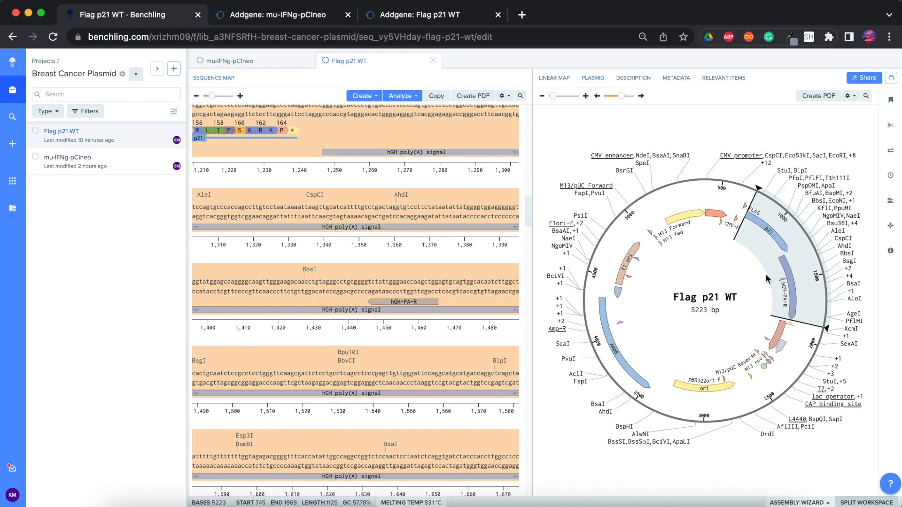
scroll(444, 263, up, 1)
scroll(444, 263, down, 3)
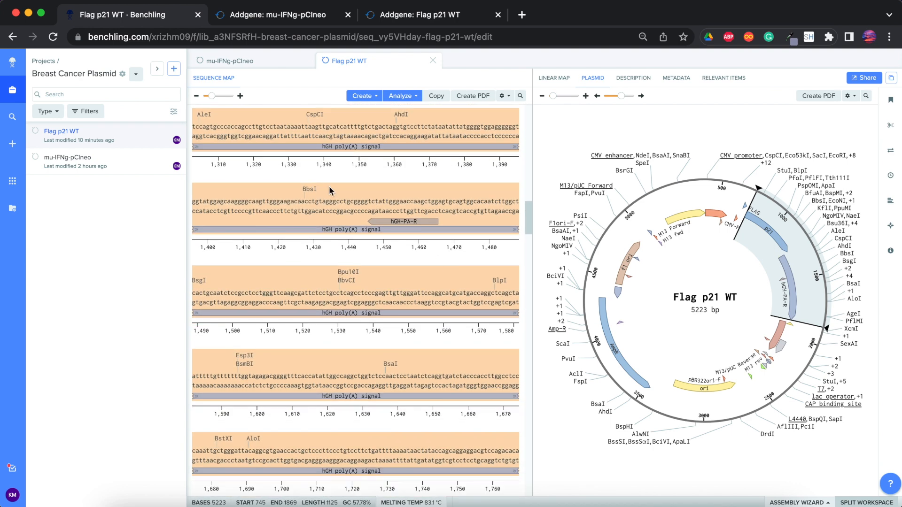
key(super+c)
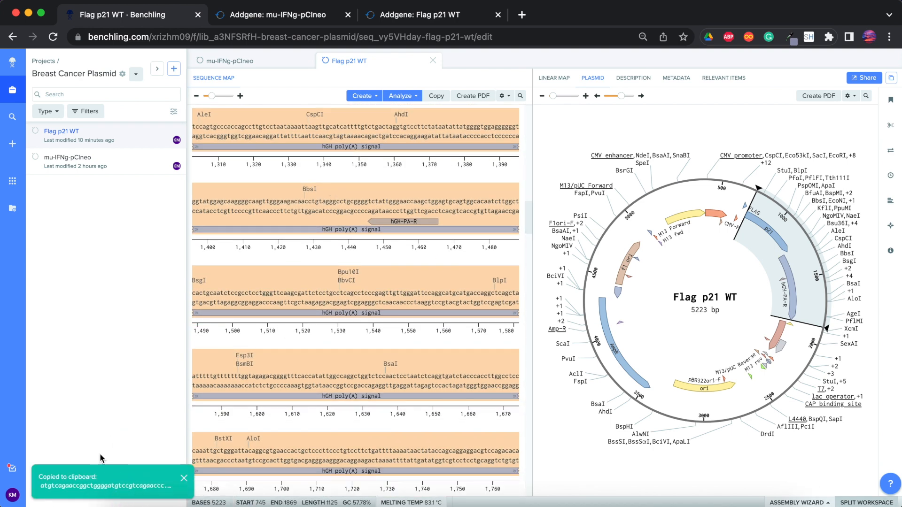
- Insert the copied 1125 bases with their annotations into mu-IFNg-pCIneo at position 1614, directly after IFN, and clear the selection
click(253, 67)
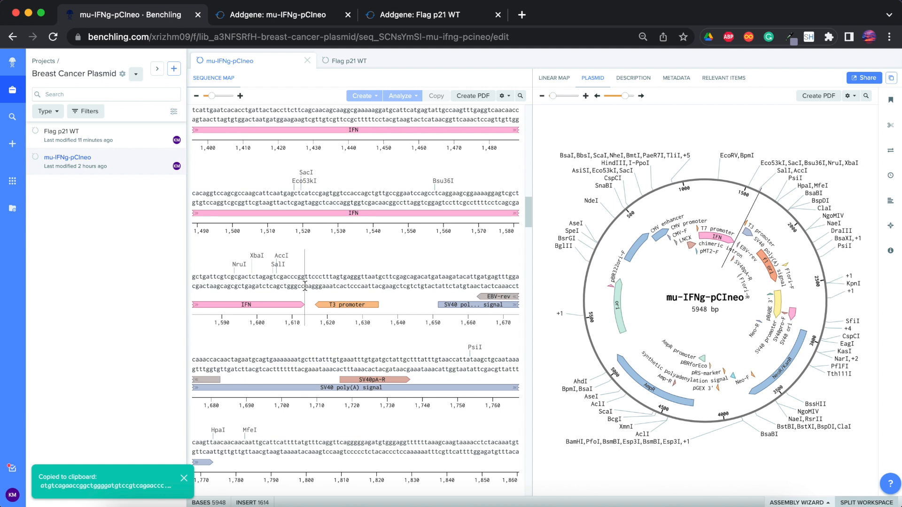
key(super+v)
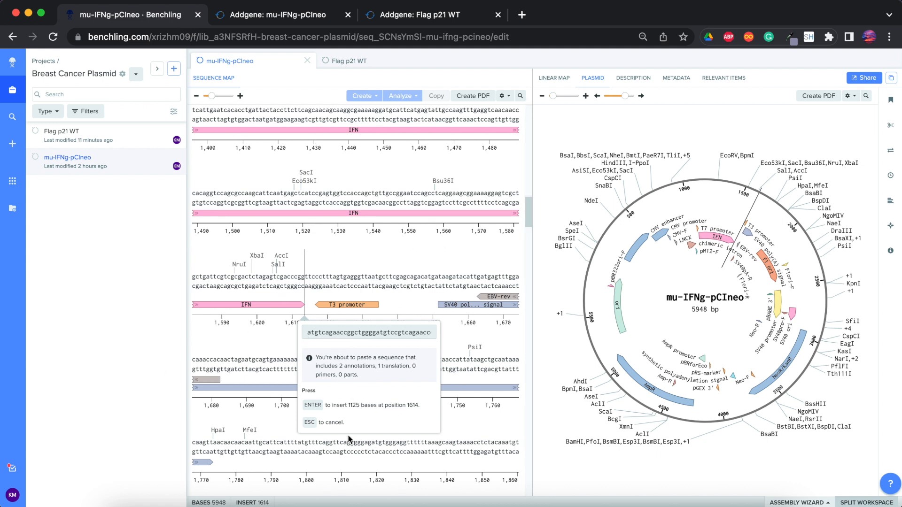
click(317, 409)
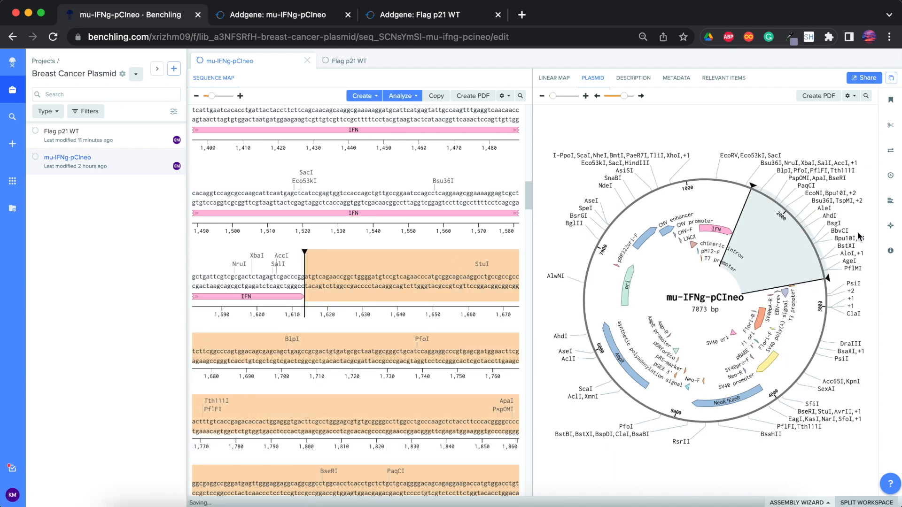
click(684, 302)
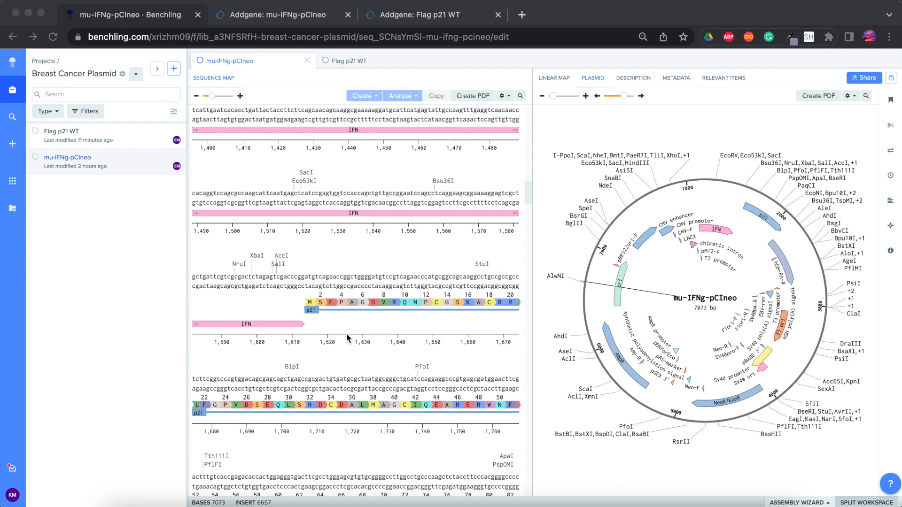
- Look up the enzyme details of the SalI and AccI cut sites just before the junction of IFN and p21
click(284, 265)
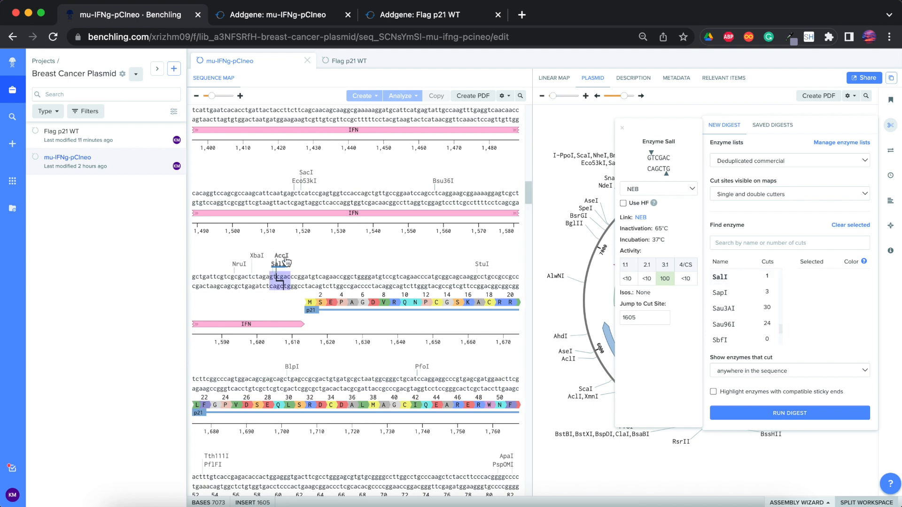
click(723, 308)
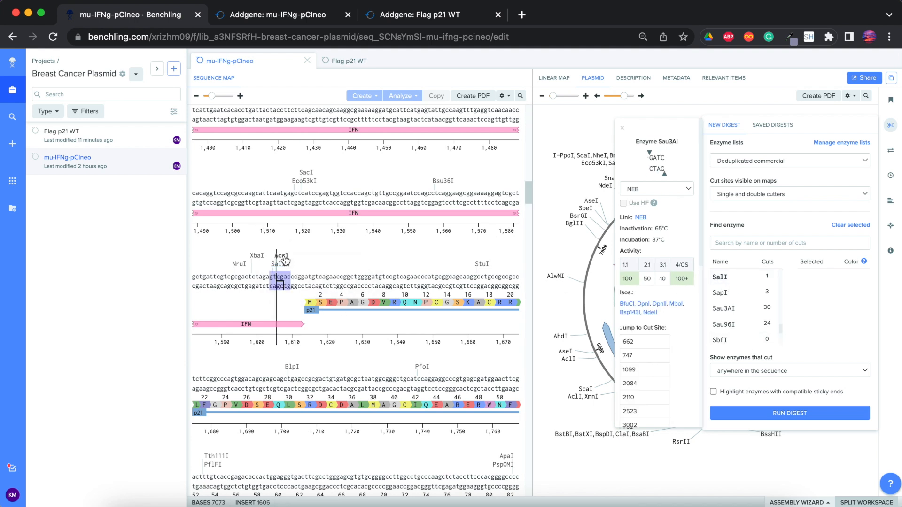
drag(781, 328, 783, 277)
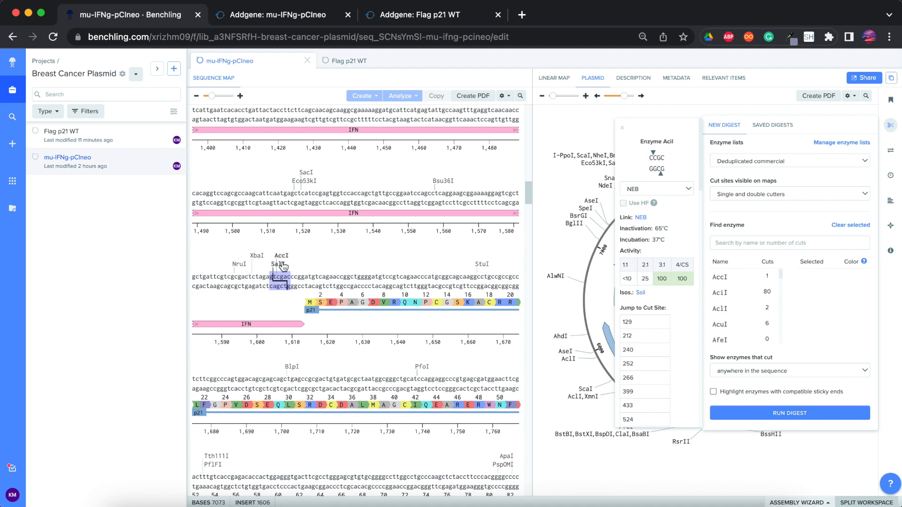
- Delete the 6-base SalI/AccI site, bases 1604 to 1609, and insert the copied 9-base sequence GCCGCCACC at position 1604
double_click(271, 286)
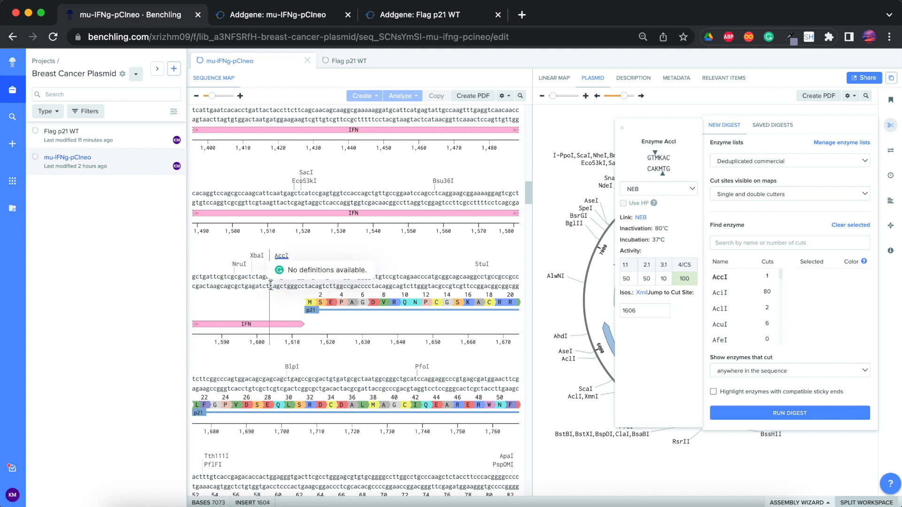
drag(271, 279, 290, 252)
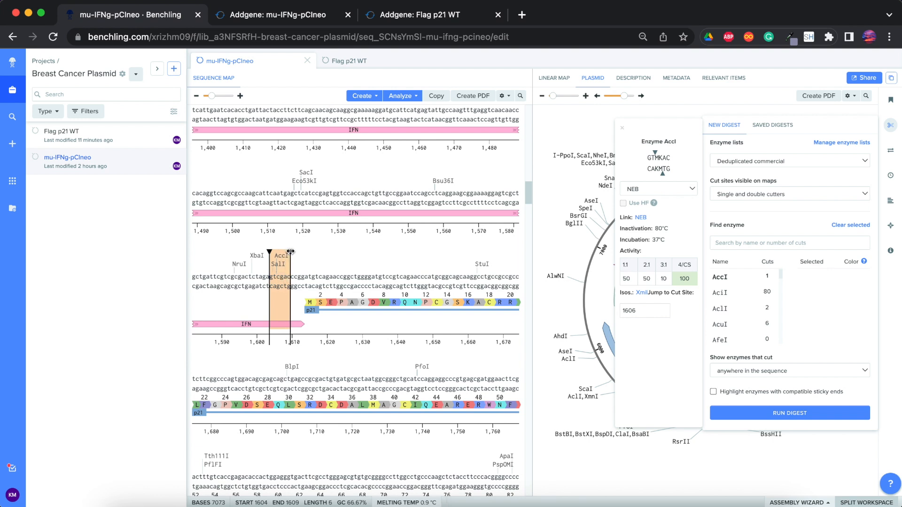
key(Delete)
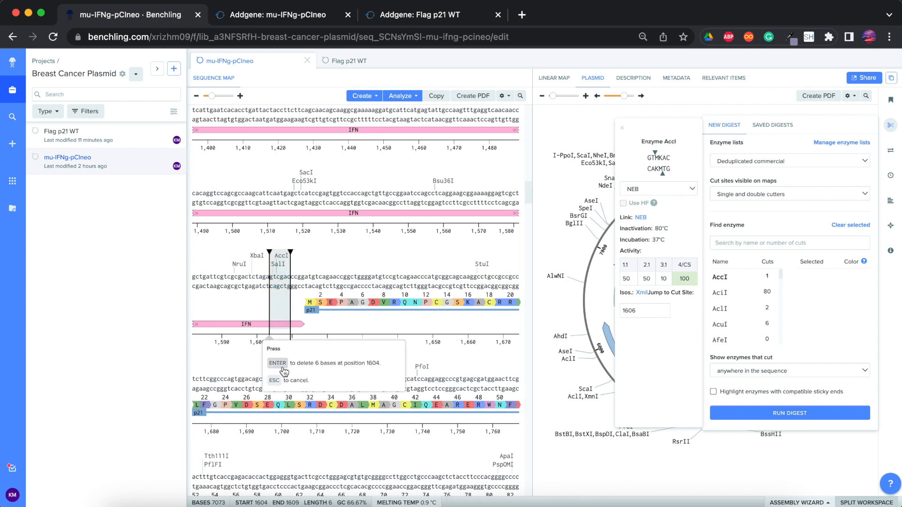
key(Return)
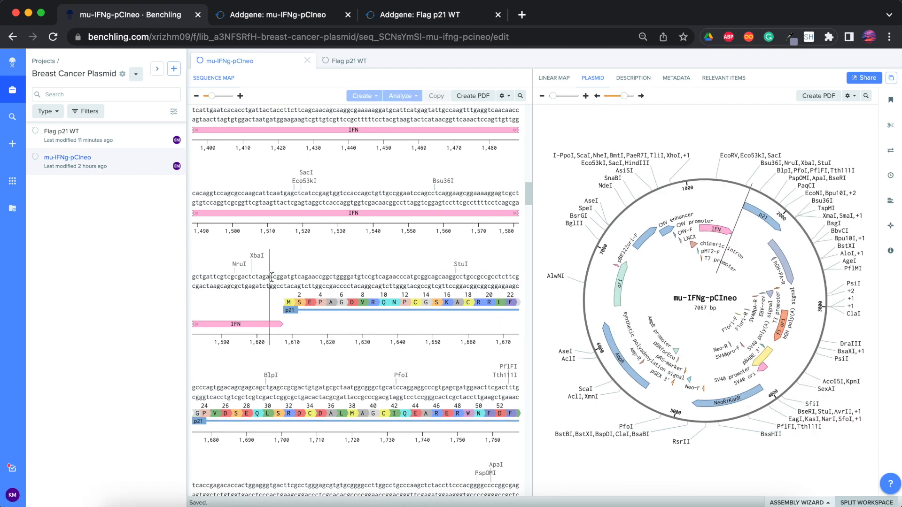
key(super+v)
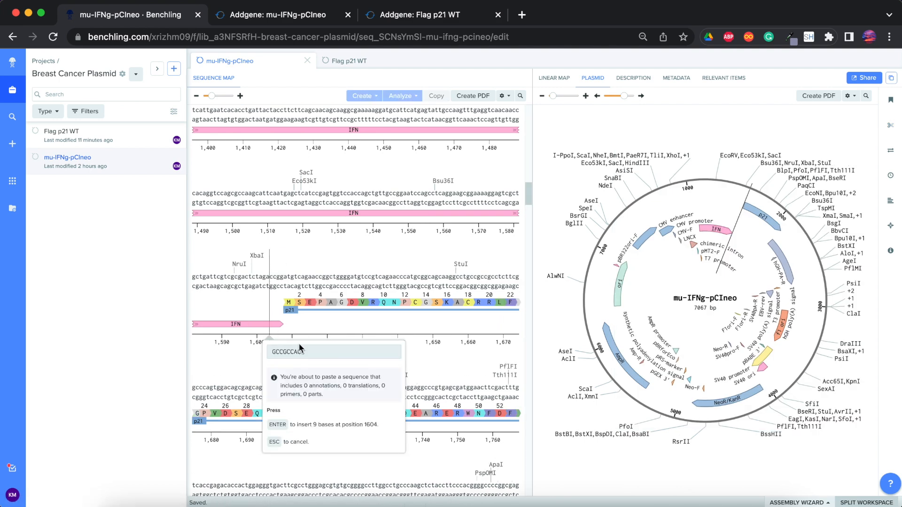
click(284, 425)
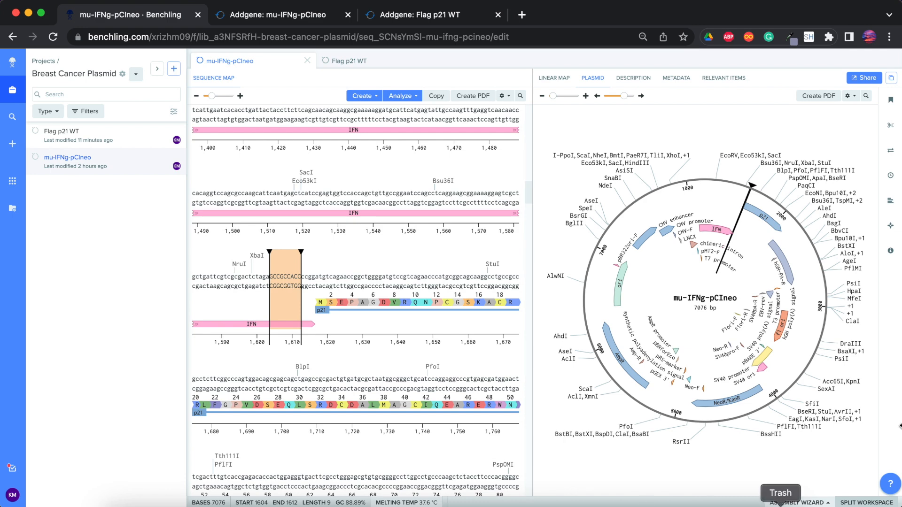
- Annotate the inserted bases 1604 to 1612 as "Kozak Sequence" on the forward strand in light blue, save it, and clear the selection
right_click(291, 279)
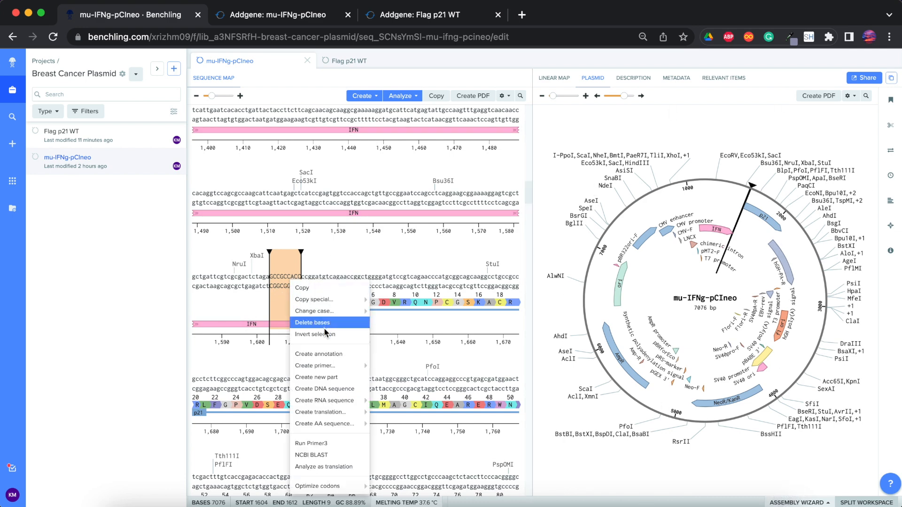
click(323, 356)
text(Kozak Seauenc)
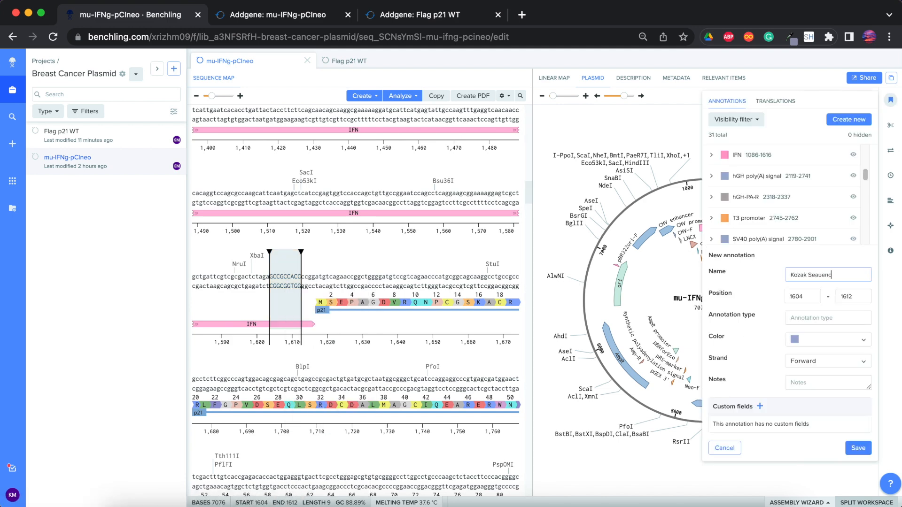
text(quence)
click(817, 344)
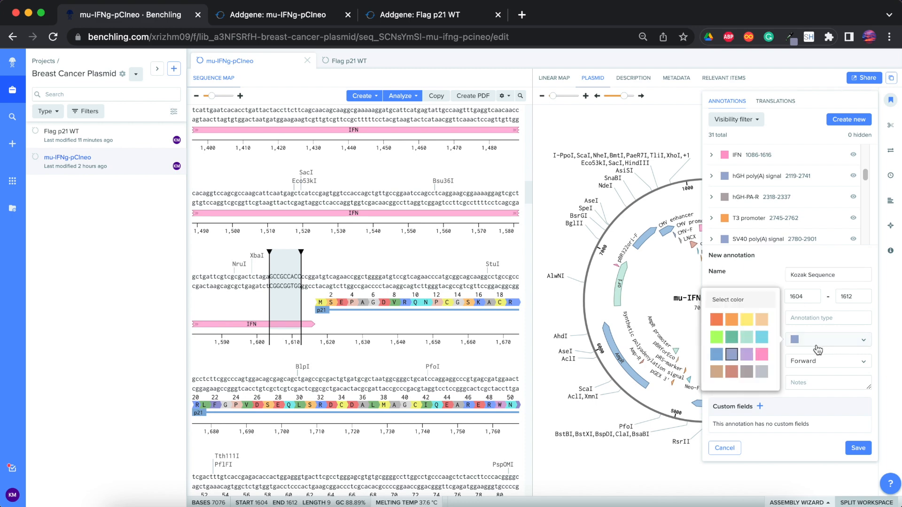
click(761, 337)
click(858, 449)
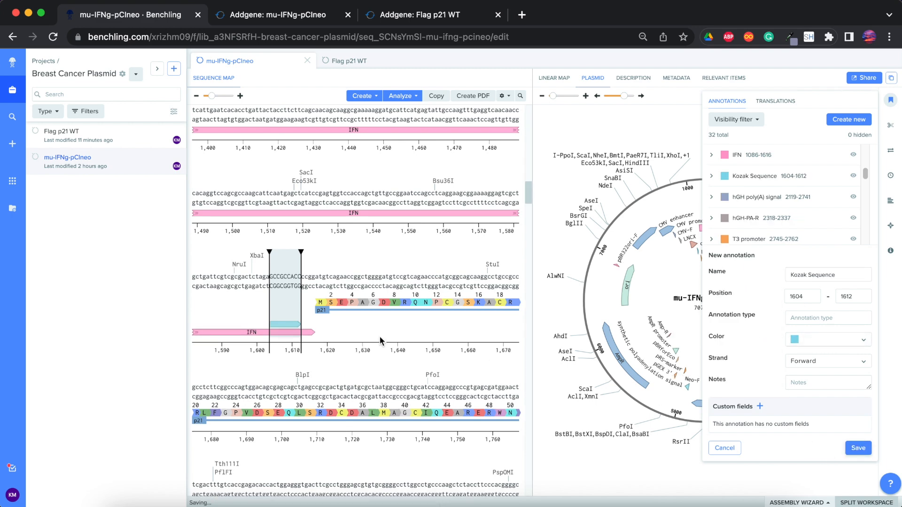
click(354, 323)
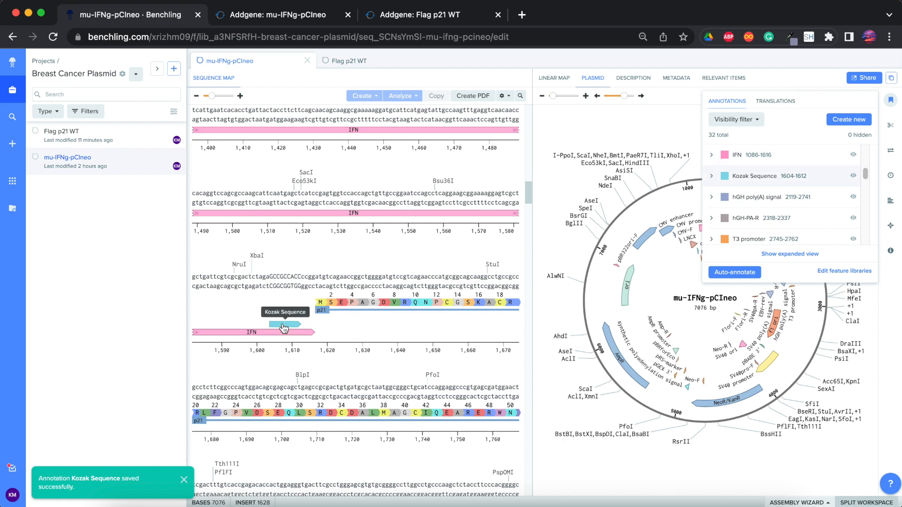
- Rename the mu-IFNg-pCIneo sequence in the project as "mu-IFNg-but better"
right_click(95, 161)
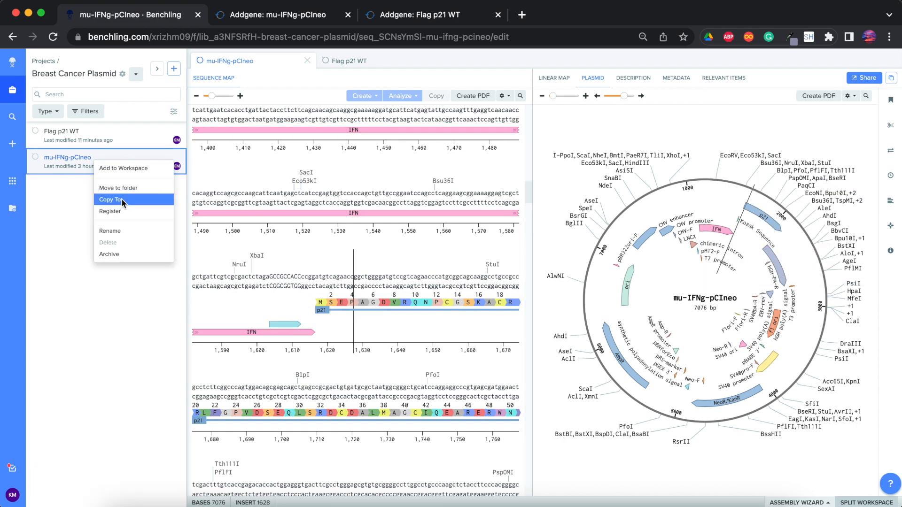
click(114, 230)
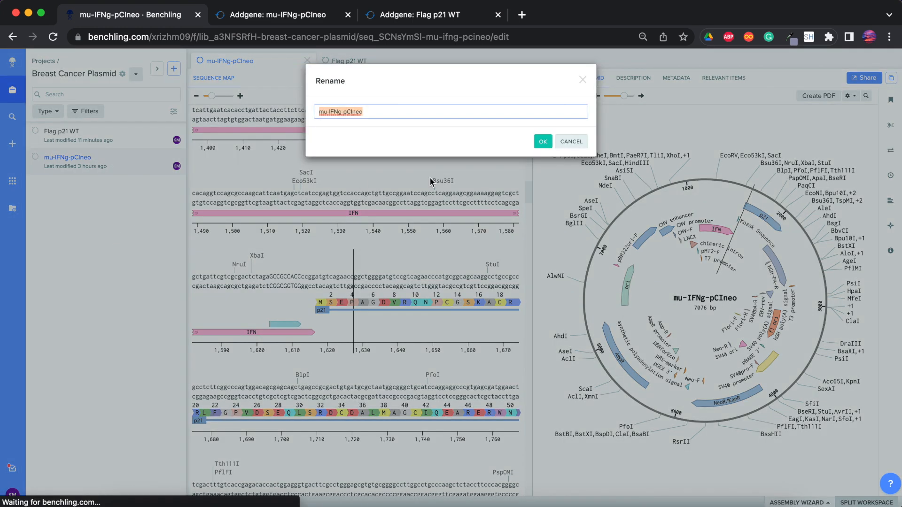
drag(394, 106, 347, 112)
key(BackSpace)
key(BackSpace)
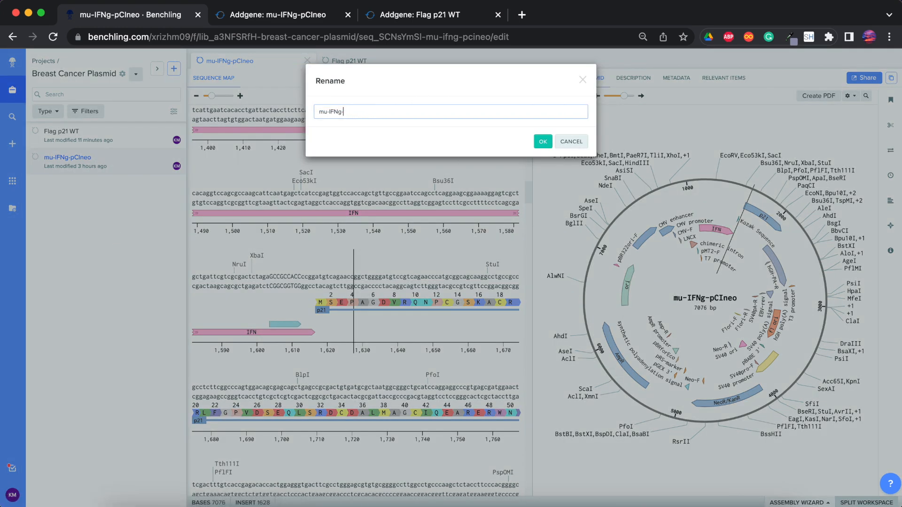
text(p21-pCIneo)
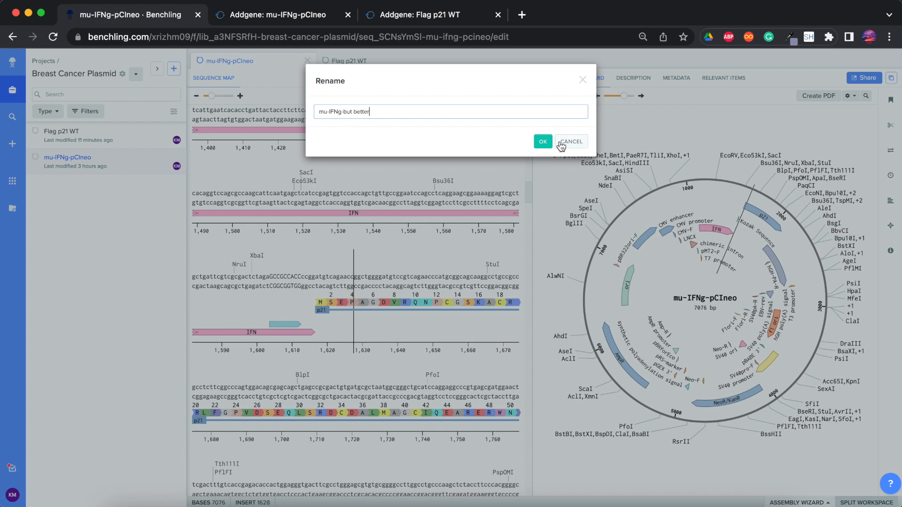
click(544, 140)
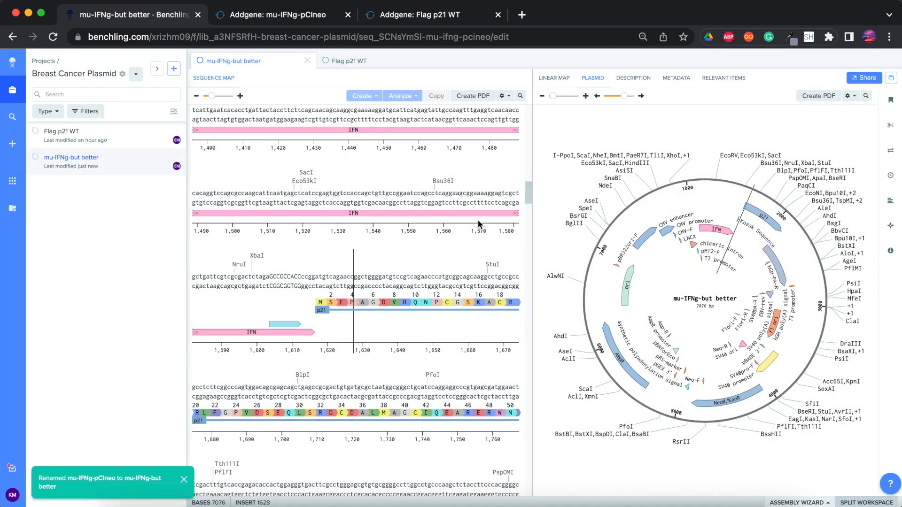